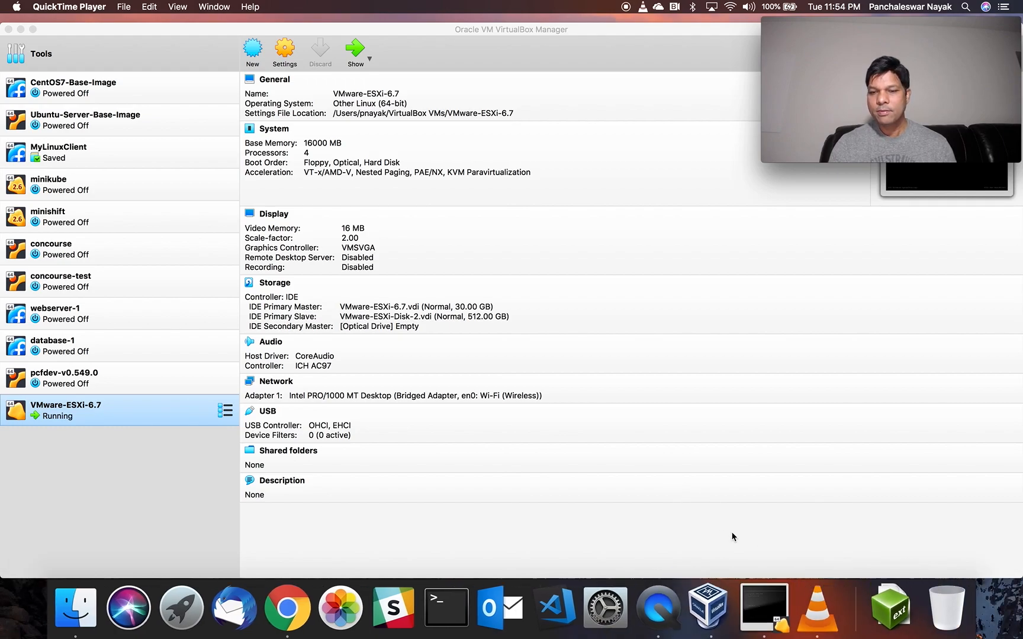
Step: Bring the console window of the running VMware-ESXi-6.7 virtual machine to the front
{"action": "key", "text": "ctrl+Up"}
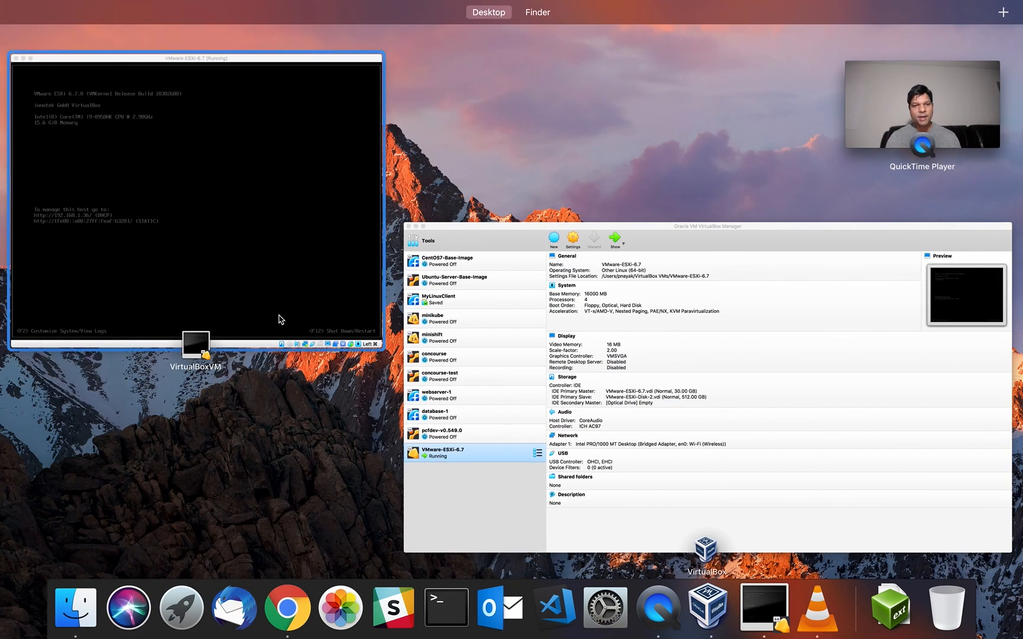
{"action": "left_click", "coordinate": [258, 304]}
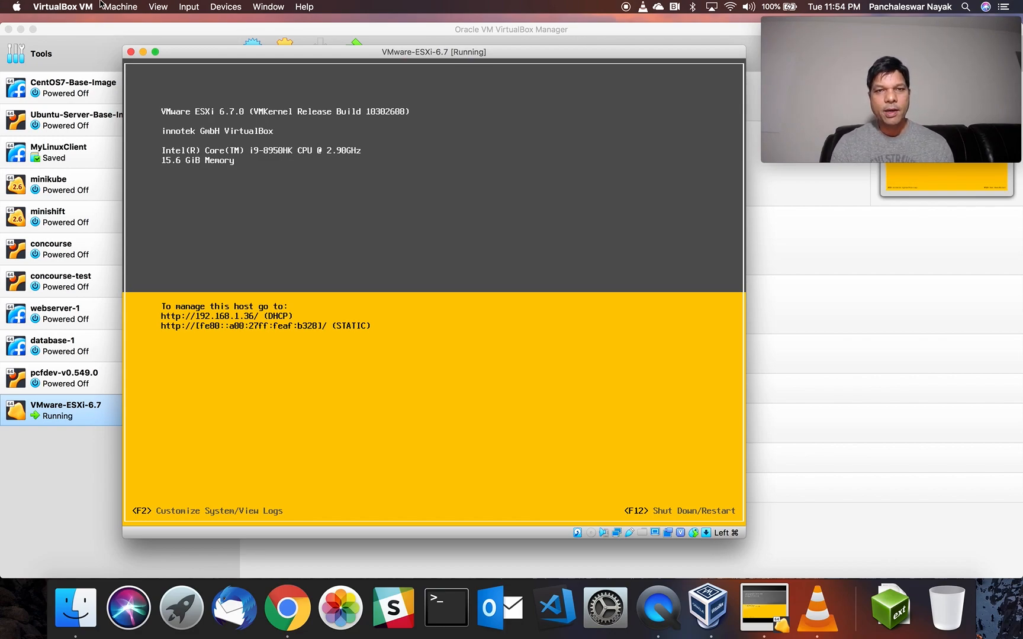
{"action": "mouse_move", "coordinate": [361, 55]}
{"action": "left_mouse_down"}
{"action": "mouse_move", "coordinate": [391, 48]}
{"action": "mouse_move", "coordinate": [357, 54]}
{"action": "left_mouse_up"}
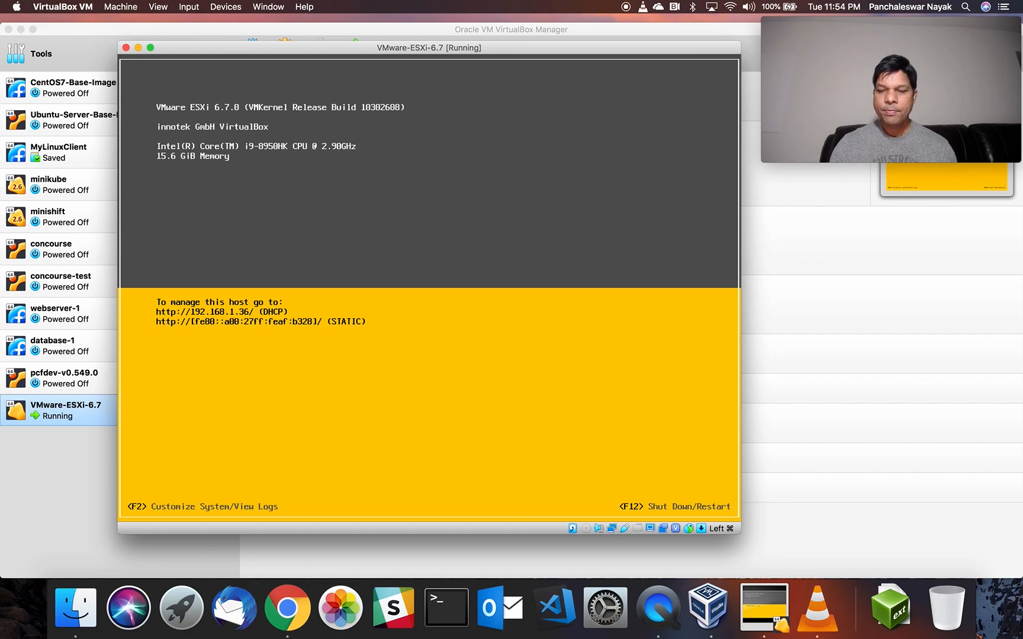
Step: Log in to the ESXi host's system customization as root, entering the account password
{"action": "key", "text": "F2"}
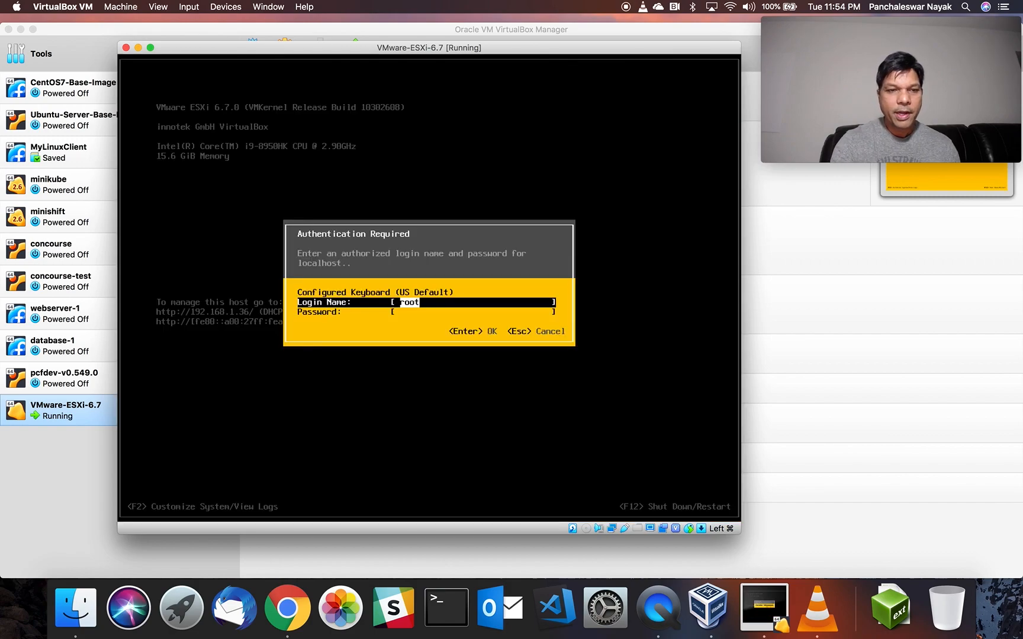
{"action": "key", "text": "Down"}
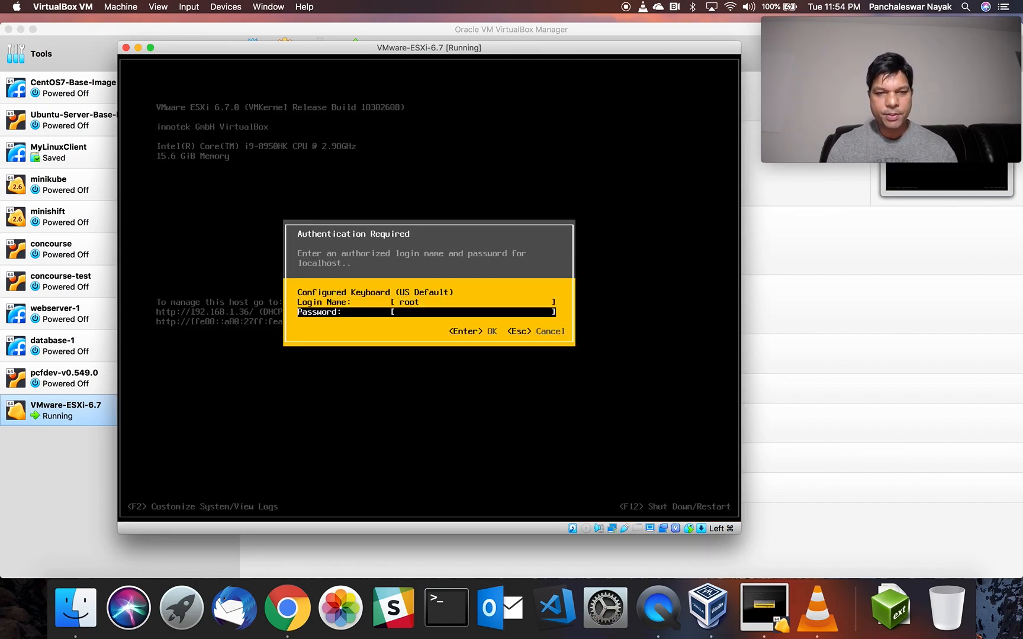
{"action": "type", "text": "****"}
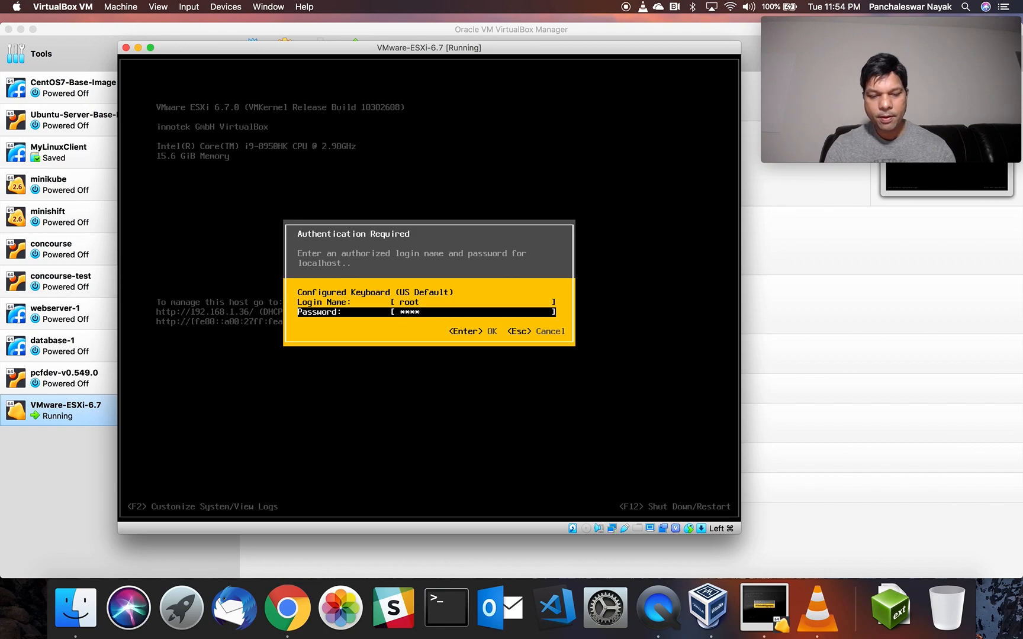
{"action": "type", "text": "*****"}
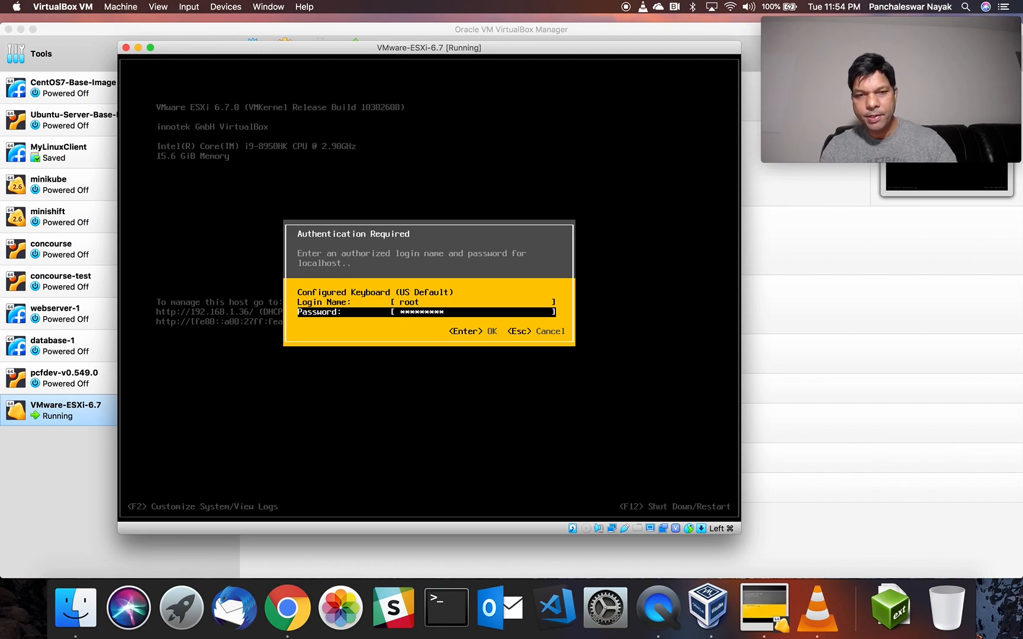
{"action": "key", "text": "Return"}
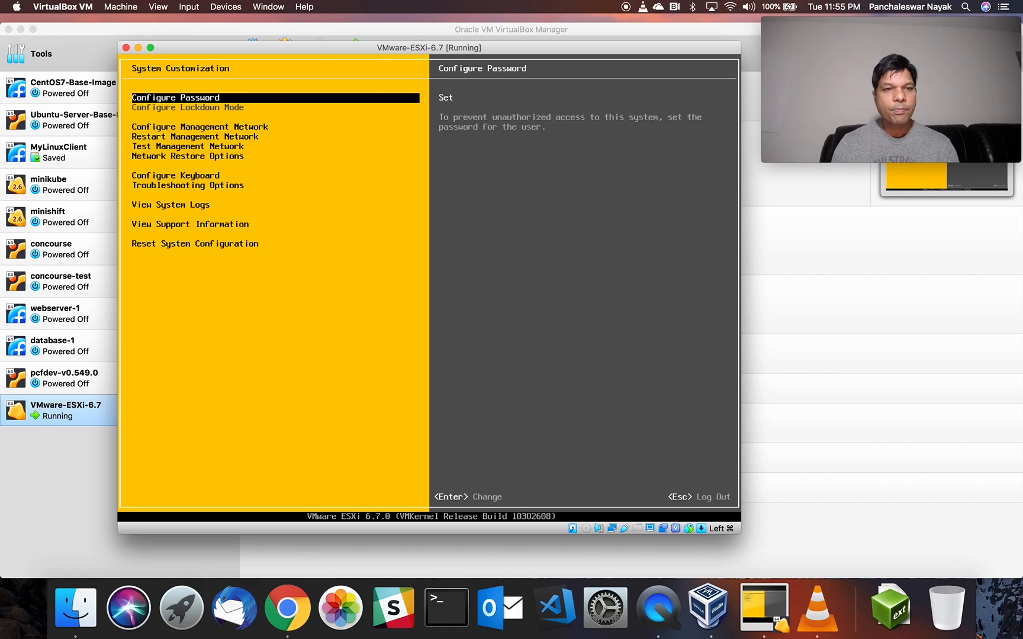
Step: Open the IPv4 configuration of the host's management network
{"action": "key", "text": "Down"}
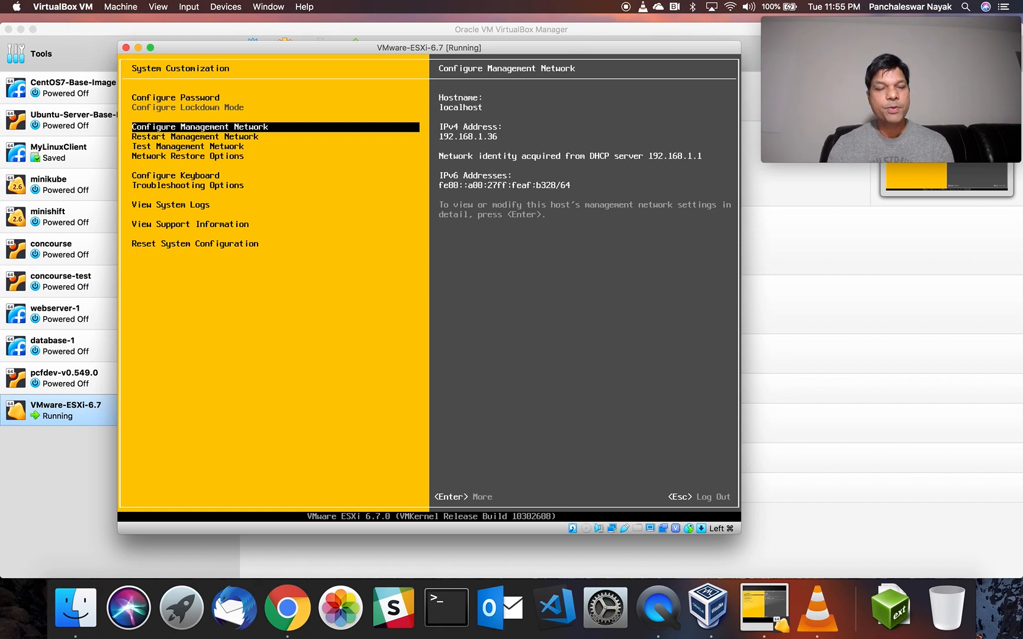
{"action": "key", "text": "Return"}
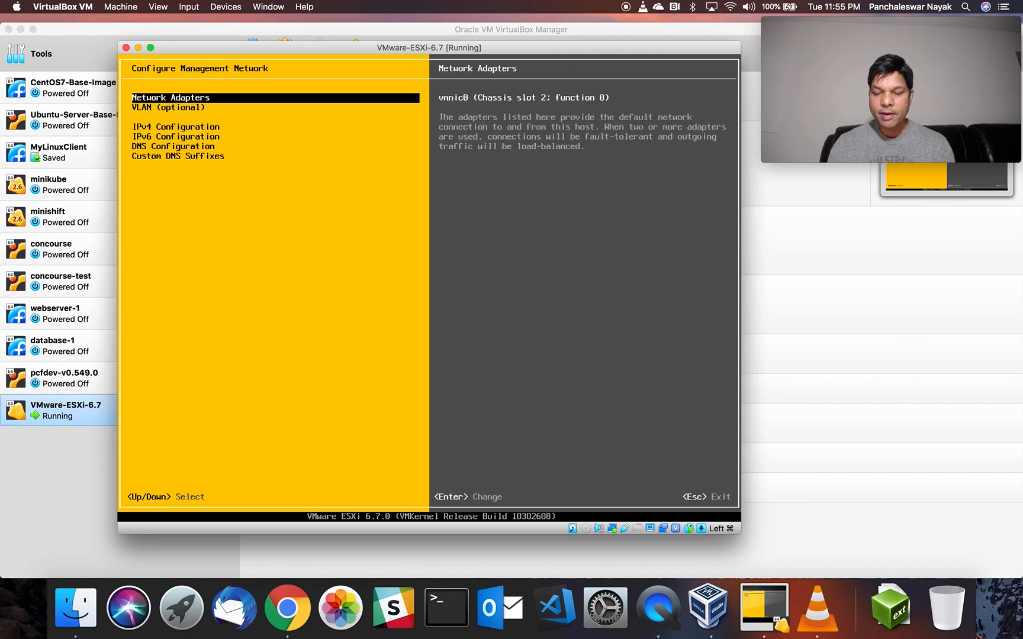
{"action": "key", "text": "Down"}
{"action": "key", "text": "Down"}
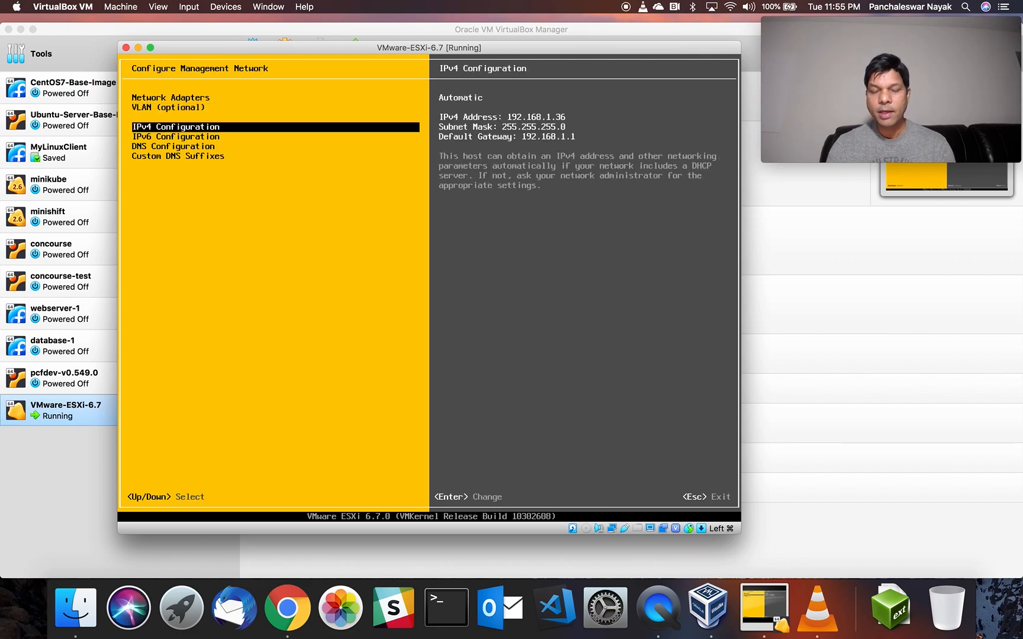
{"action": "key", "text": "Up"}
{"action": "key", "text": "Down"}
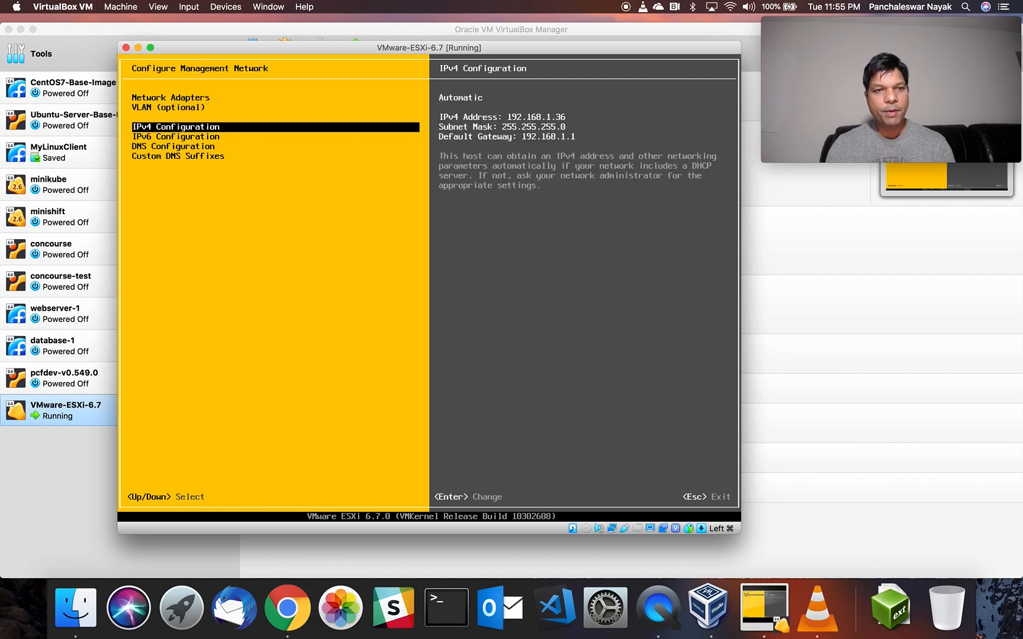
{"action": "key", "text": "Return"}
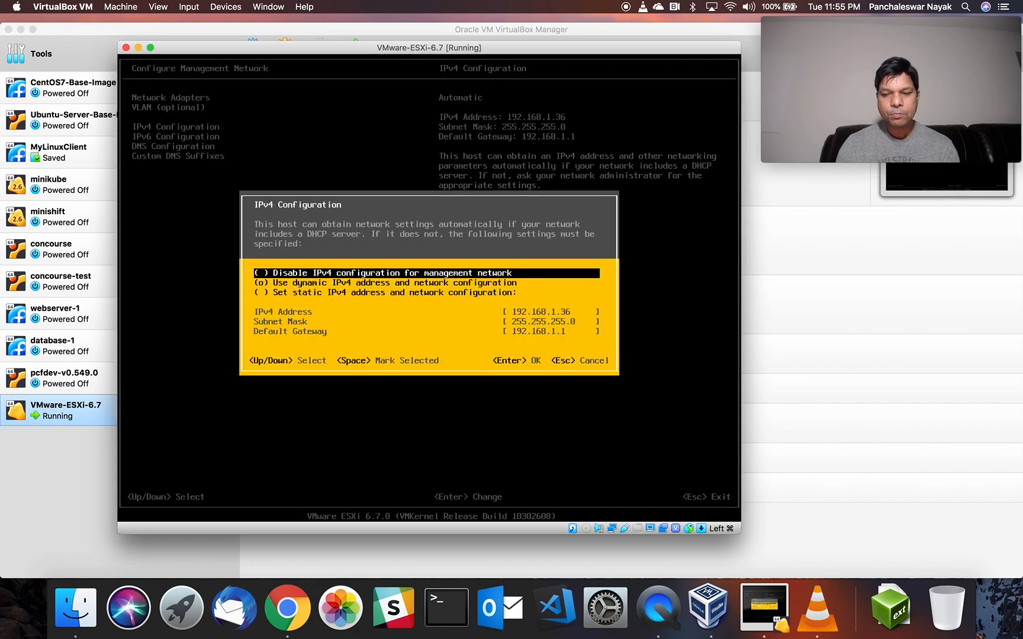
Step: Switch the management network to a static IPv4 address and network configuration and accept the setting
{"action": "key", "text": "Down"}
{"action": "key", "text": "Down"}
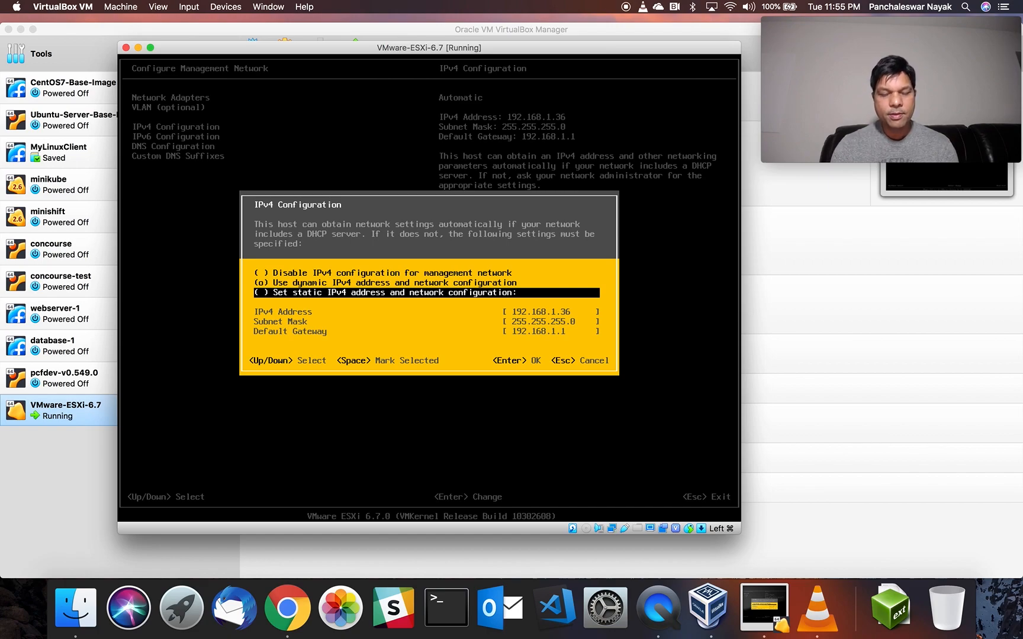
{"action": "key", "text": "space"}
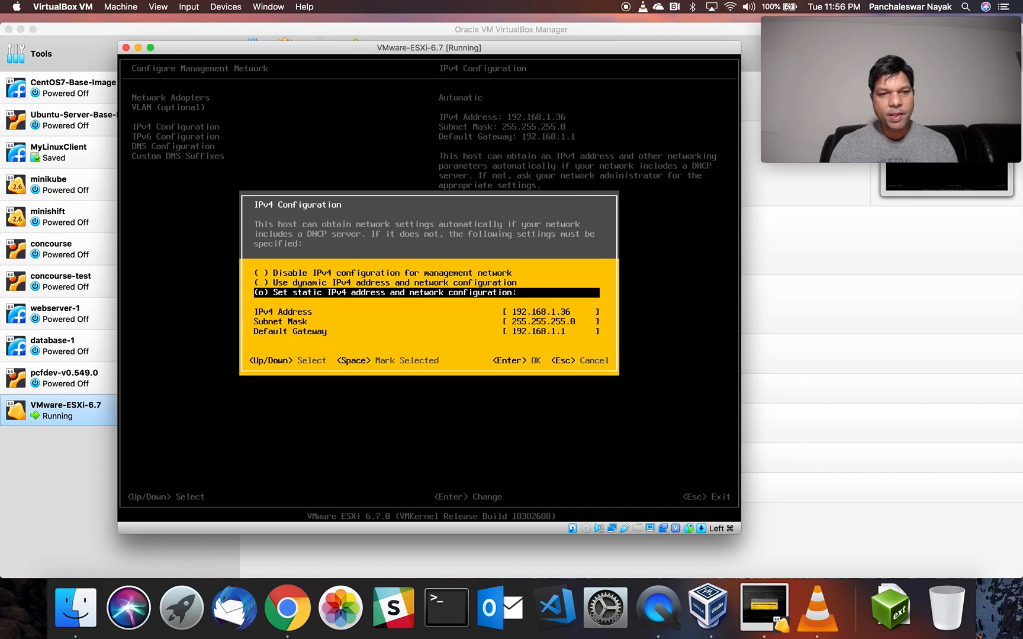
{"action": "key", "text": "Up"}
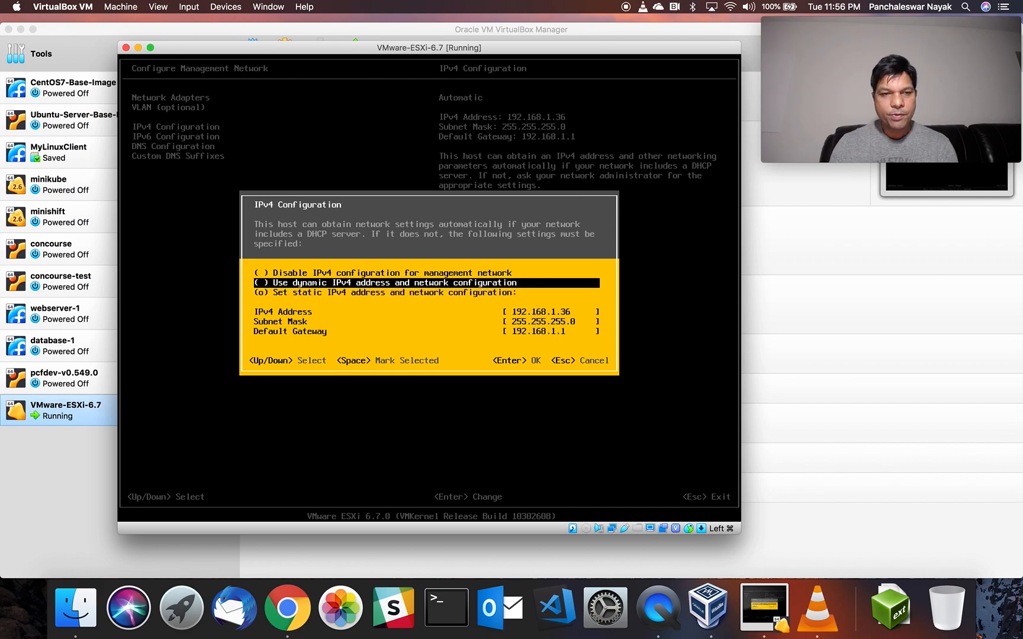
{"action": "key", "text": "space"}
{"action": "key", "text": "Up"}
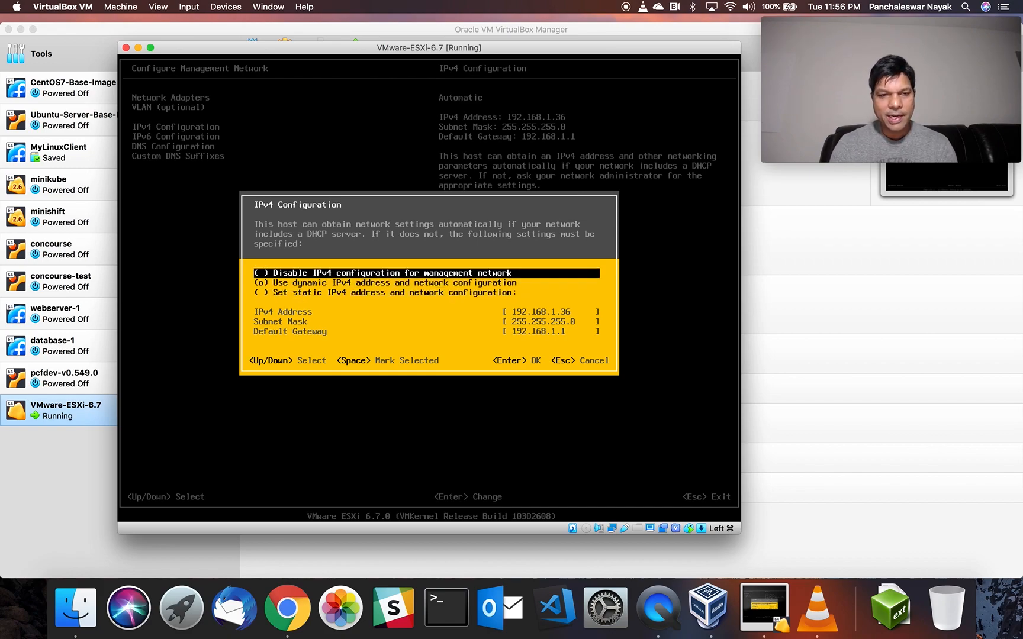
{"action": "key", "text": "Down"}
{"action": "key", "text": "Down"}
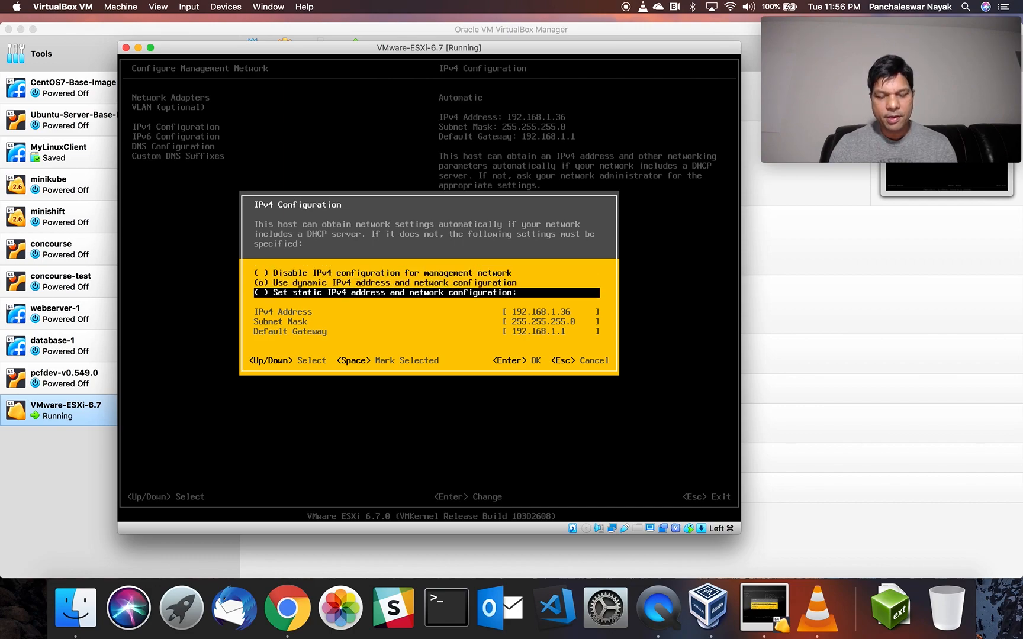
{"action": "key", "text": "space"}
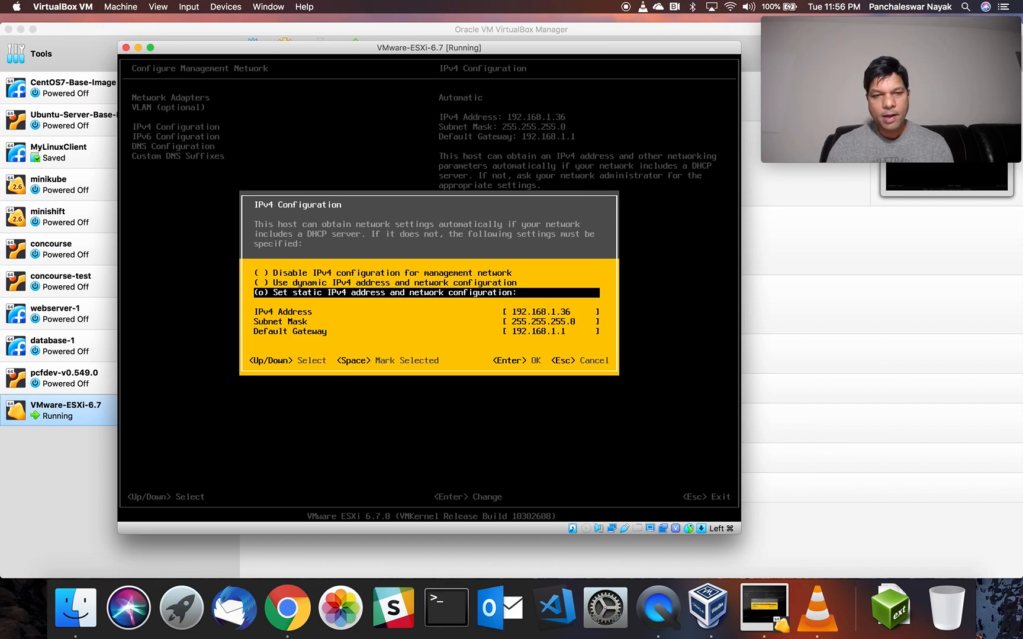
{"action": "key", "text": "Down"}
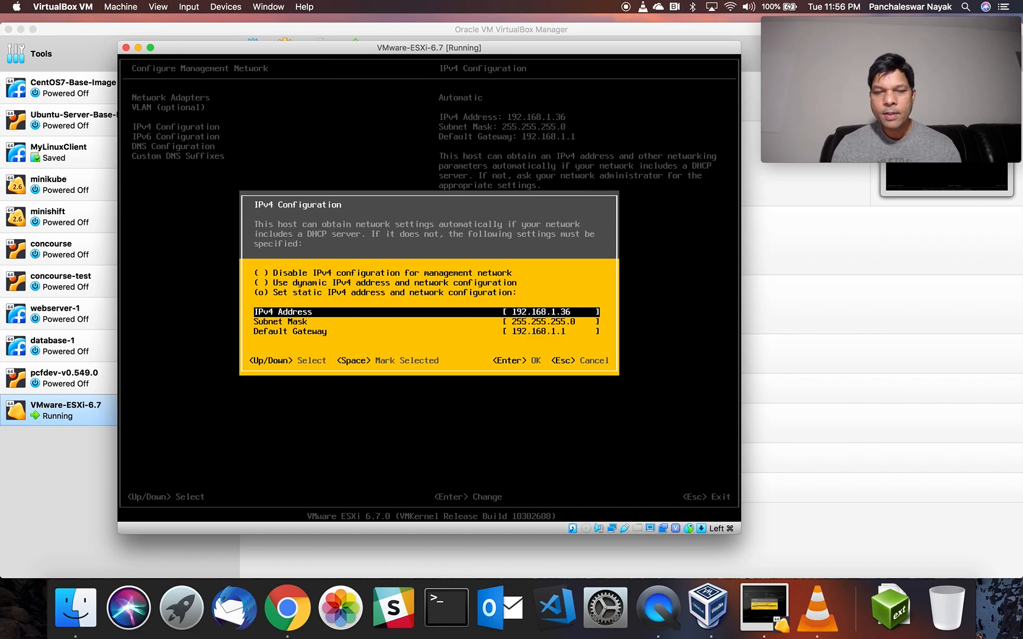
{"action": "key", "text": "Return"}
Step: Set the management network's static IPv4 address to 192.168.1.4
{"action": "key", "text": "Return"}
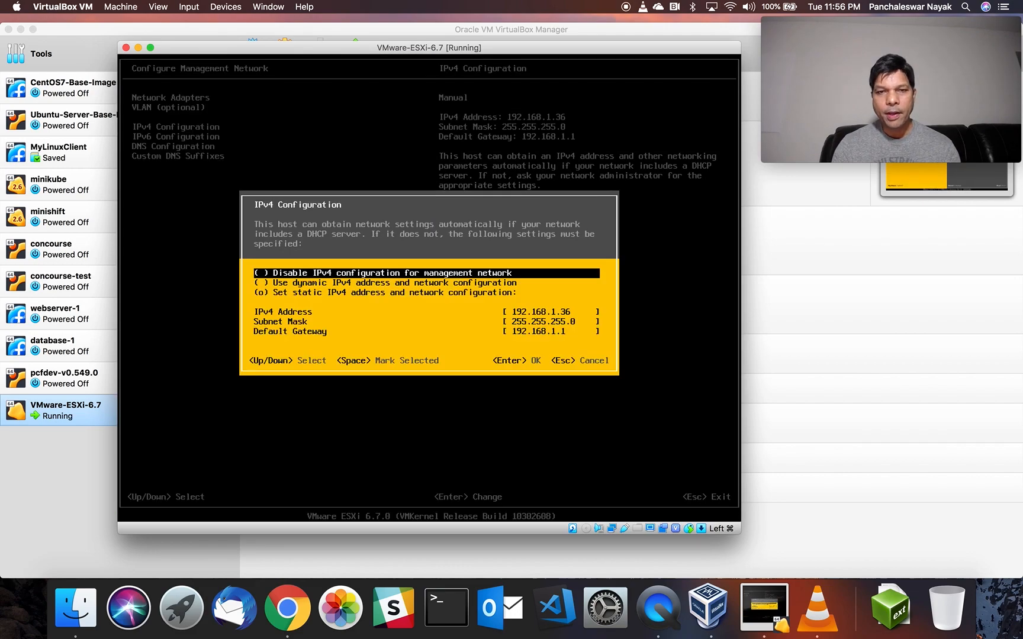
{"action": "key", "text": "Down"}
{"action": "key", "text": "Down"}
{"action": "key", "text": "Down"}
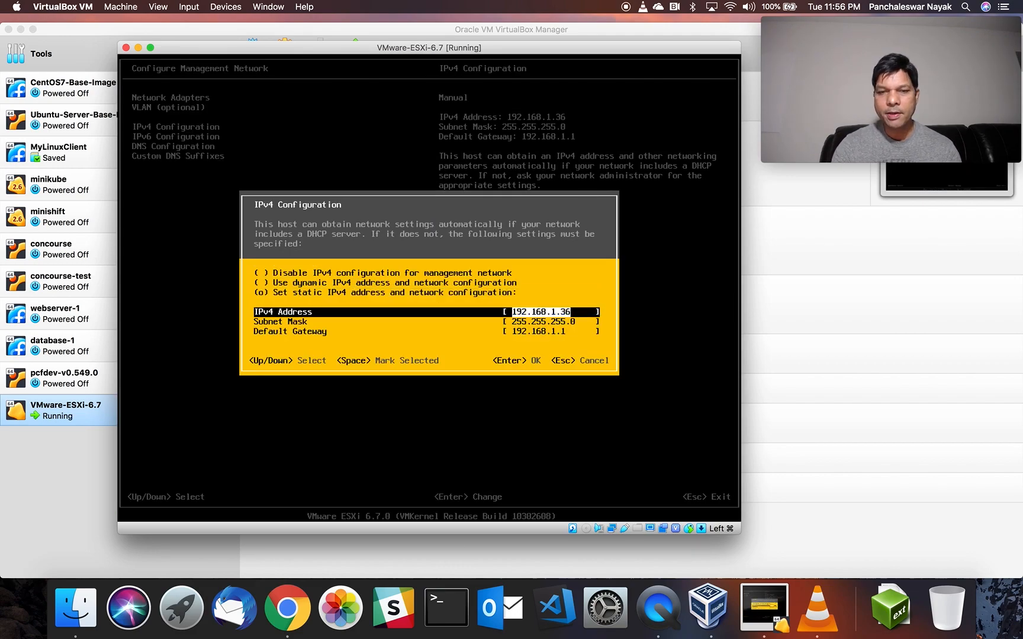
{"action": "key", "text": "BackSpace"}
{"action": "type", "text": "192.168"}
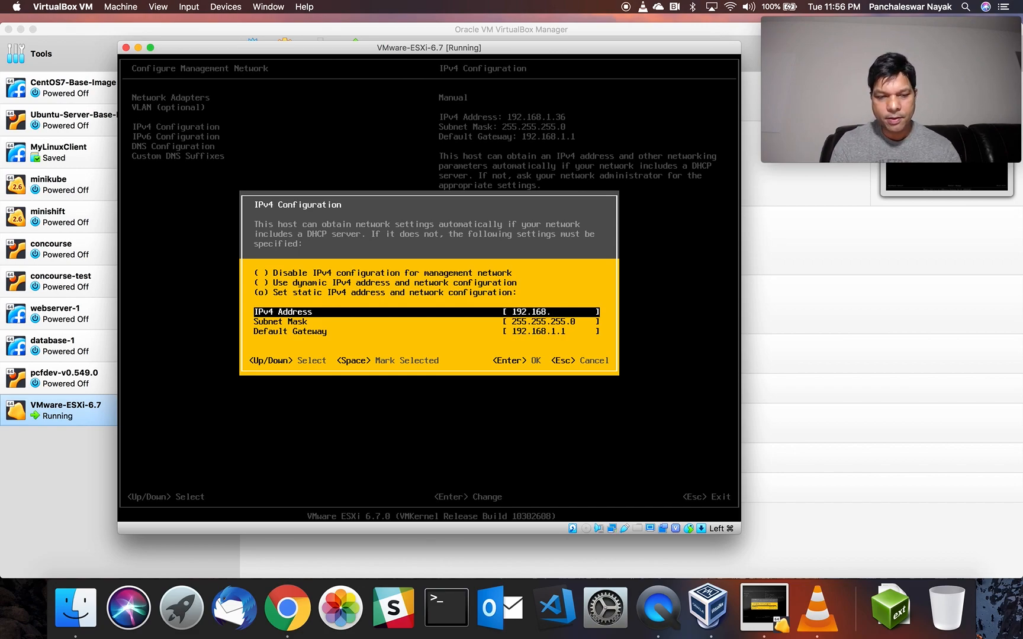
{"action": "type", "text": ".1.4"}
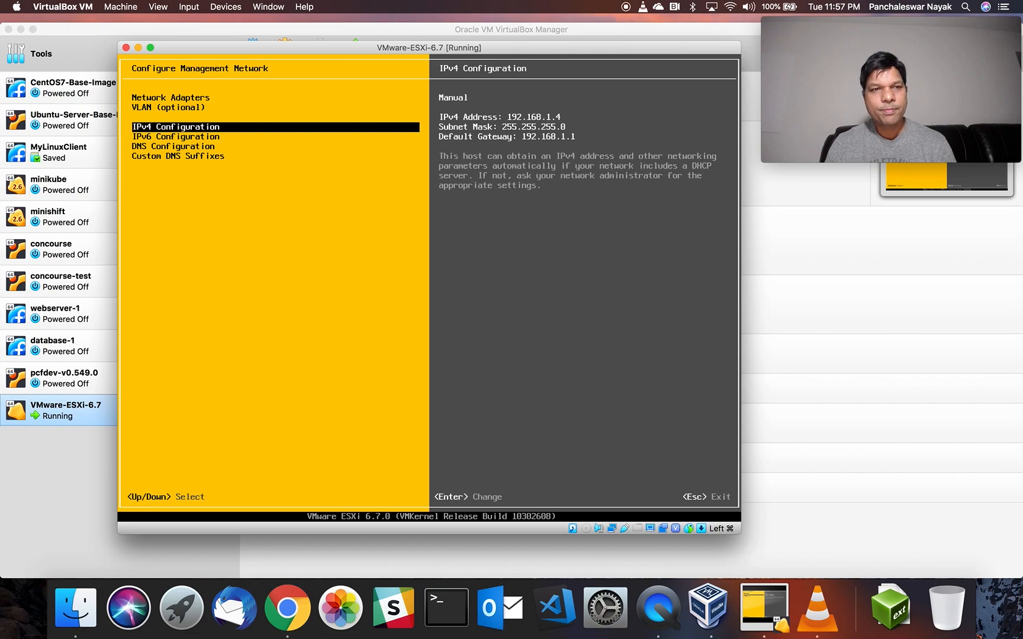
Step: Switch the DNS configuration to manually specified DNS server addresses and hostname
{"action": "key", "text": "Down"}
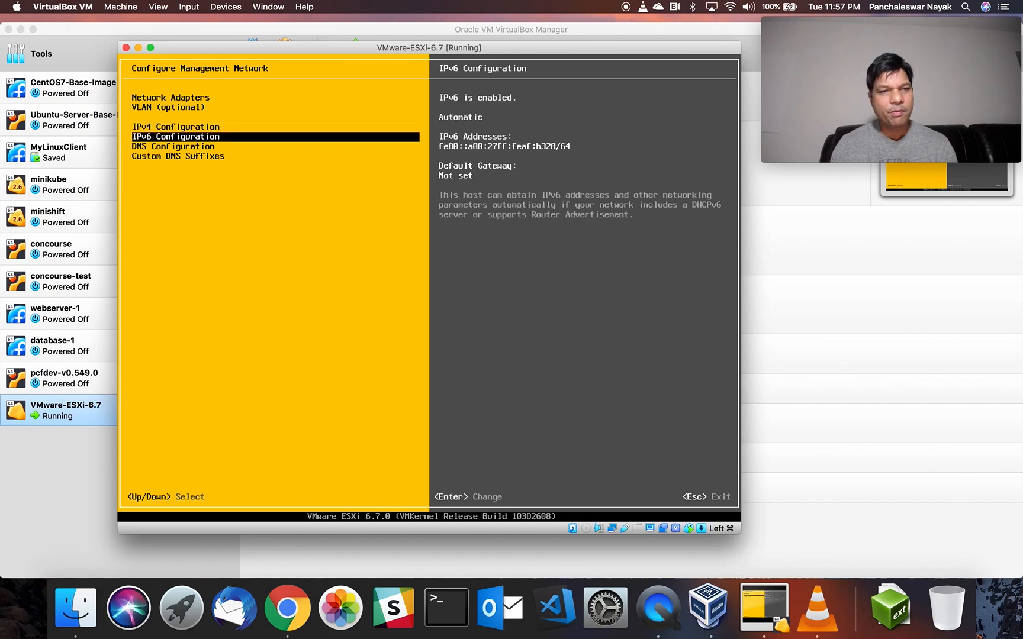
{"action": "key", "text": "Down"}
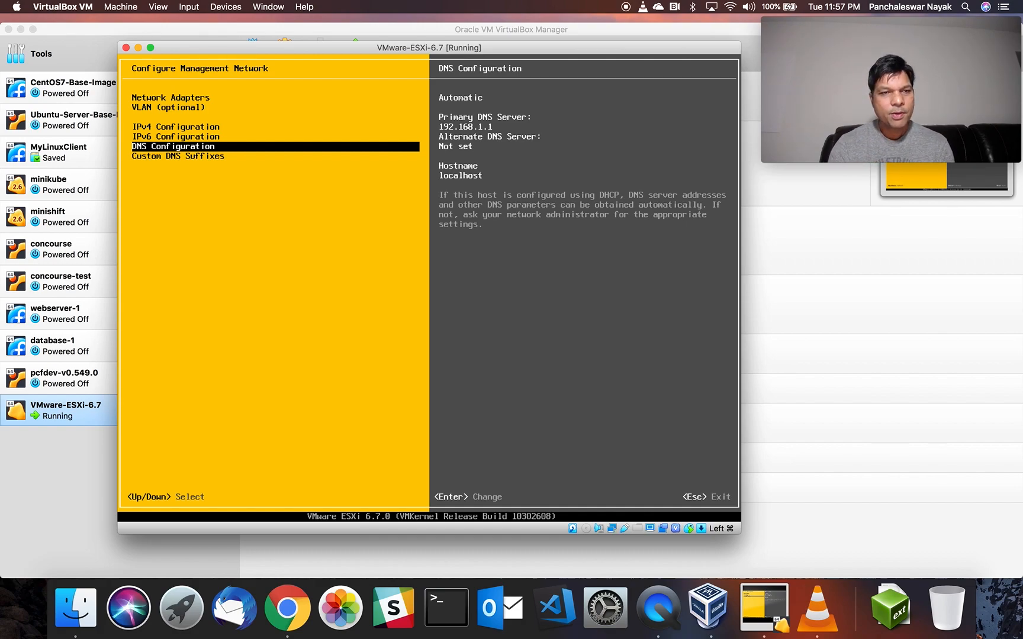
{"action": "key", "text": "Return"}
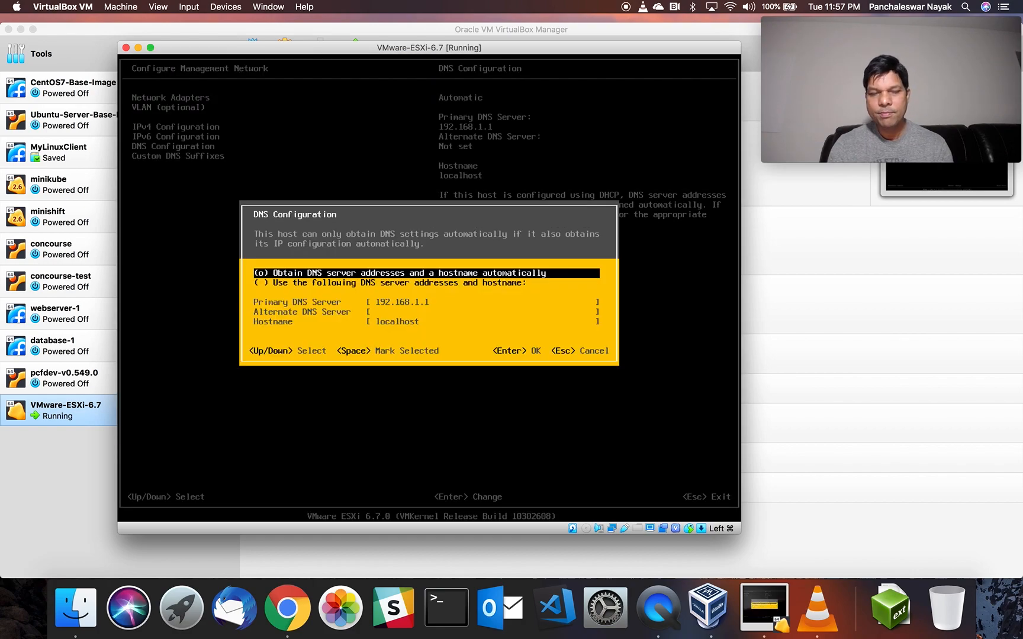
{"action": "key", "text": "Down"}
{"action": "key", "text": "space"}
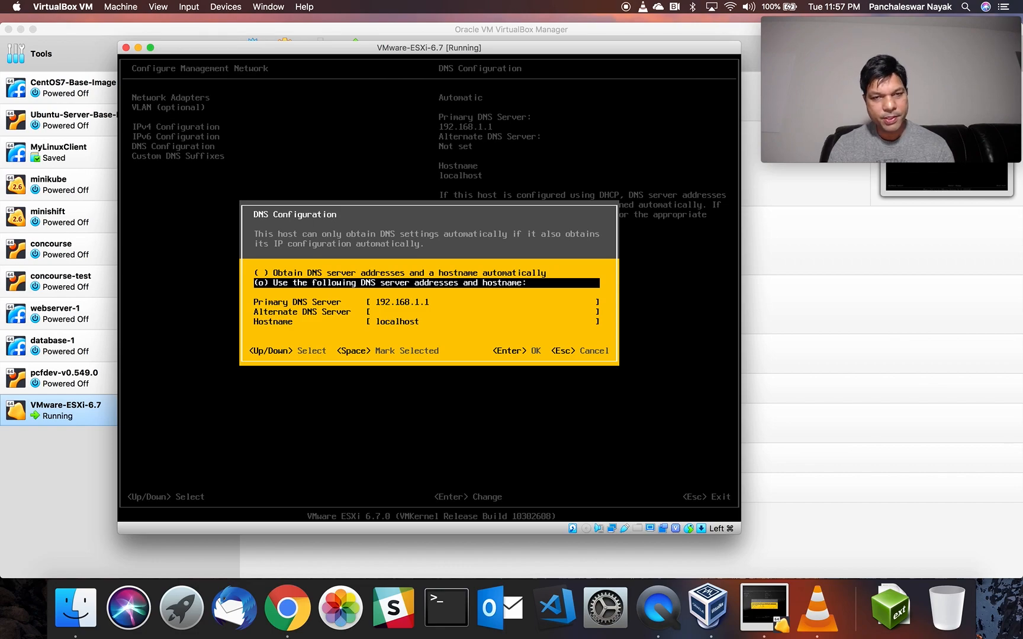
Step: Set the hostname to esxi-2 and accept the DNS configuration
{"action": "key", "text": "Down"}
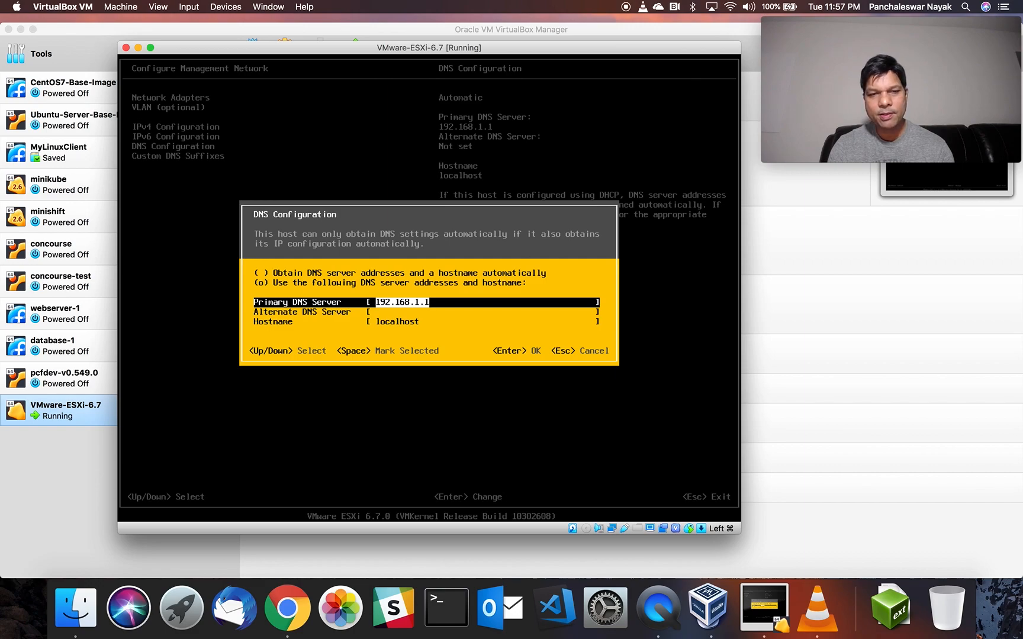
{"action": "key", "text": "Down"}
{"action": "key", "text": "Down"}
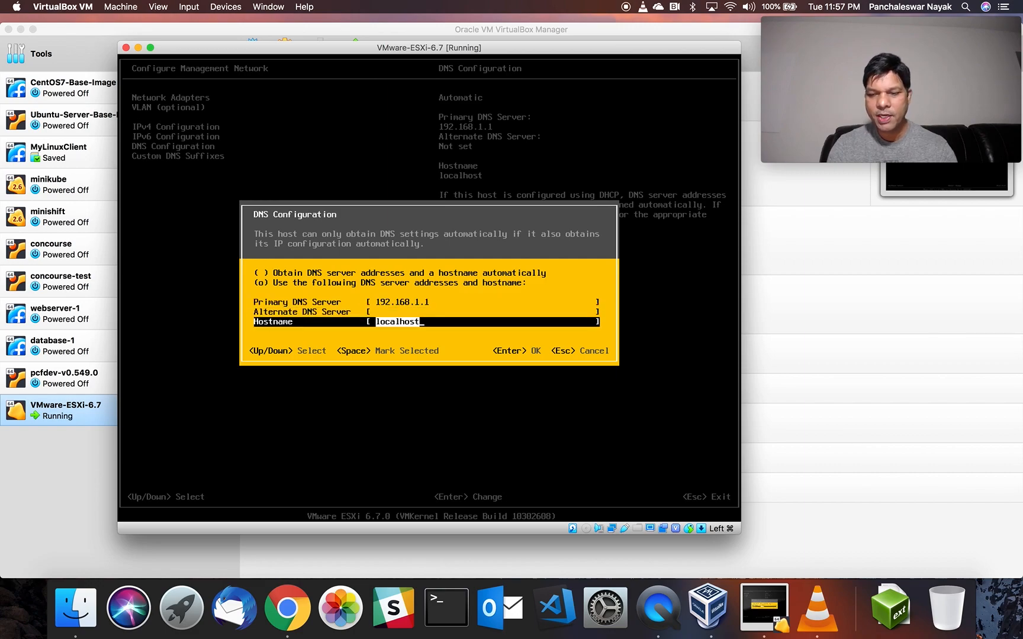
{"action": "key", "text": "BackSpace"}
{"action": "type", "text": "es"}
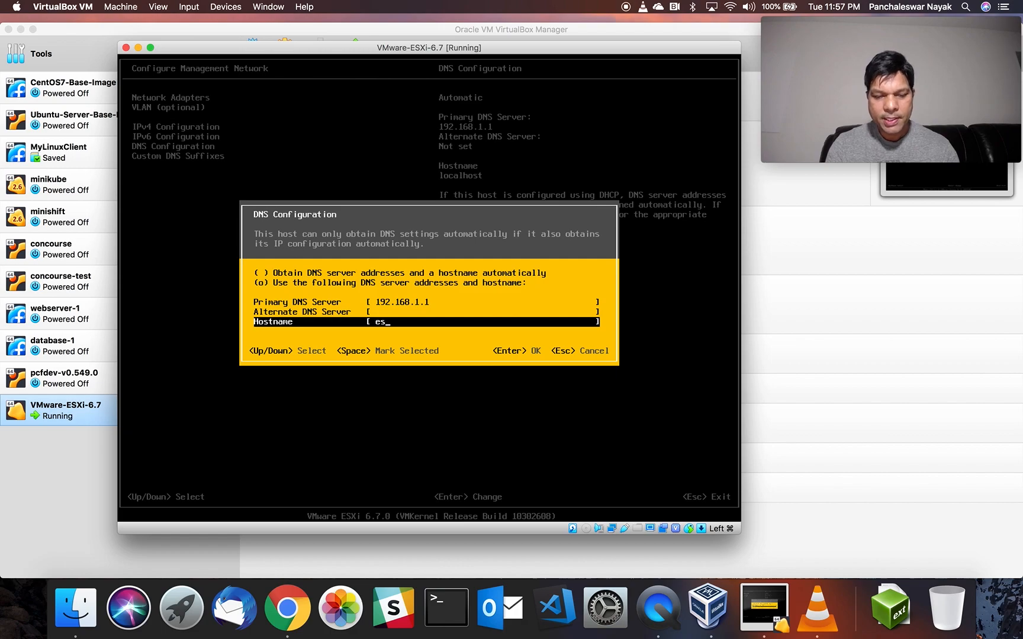
{"action": "type", "text": "xi-"}
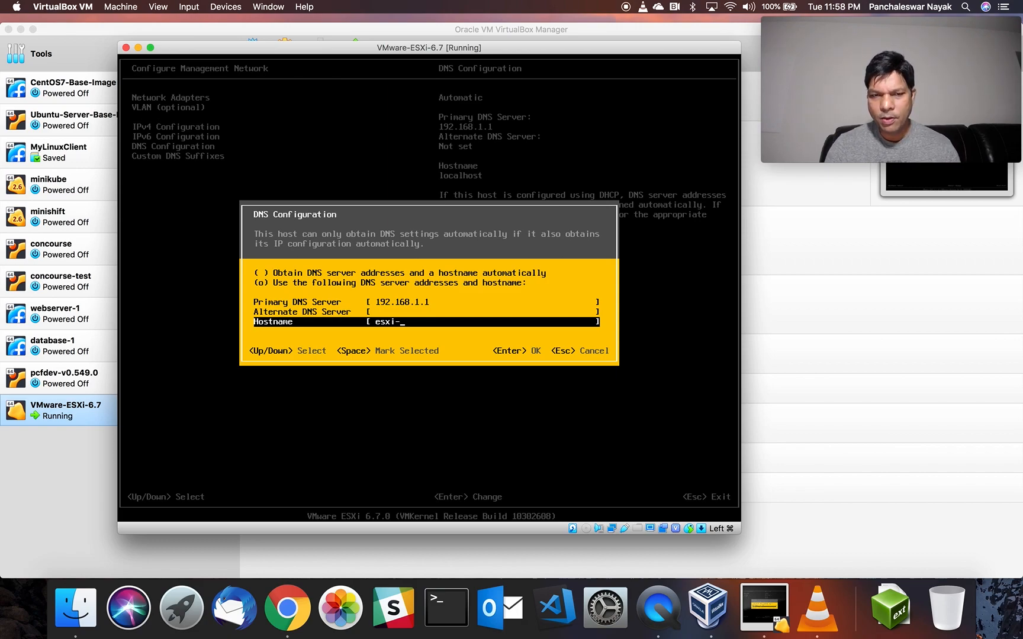
{"action": "type", "text": "2"}
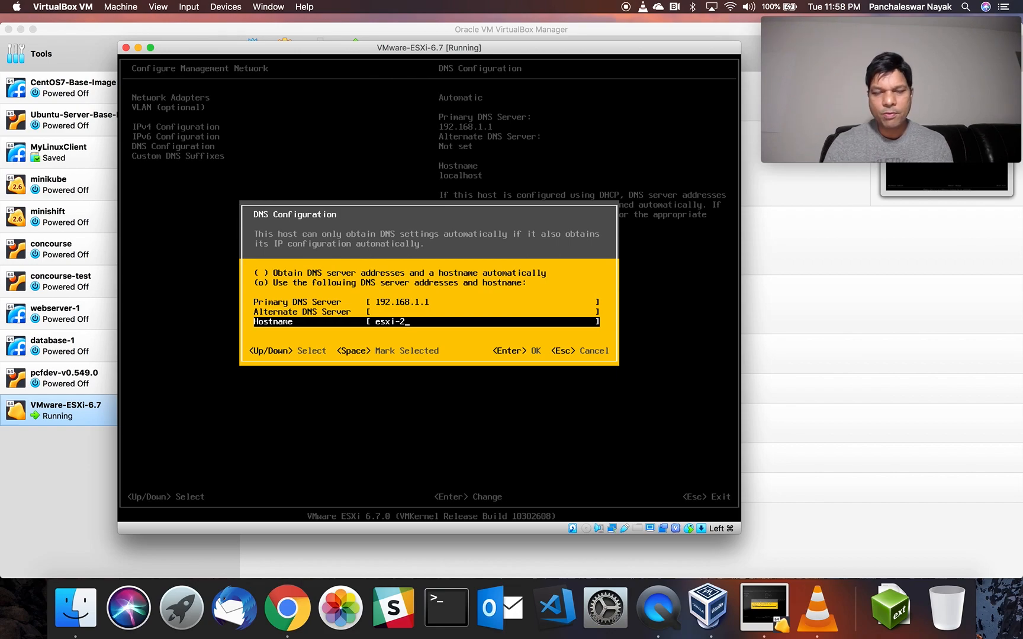
{"action": "key", "text": "Return"}
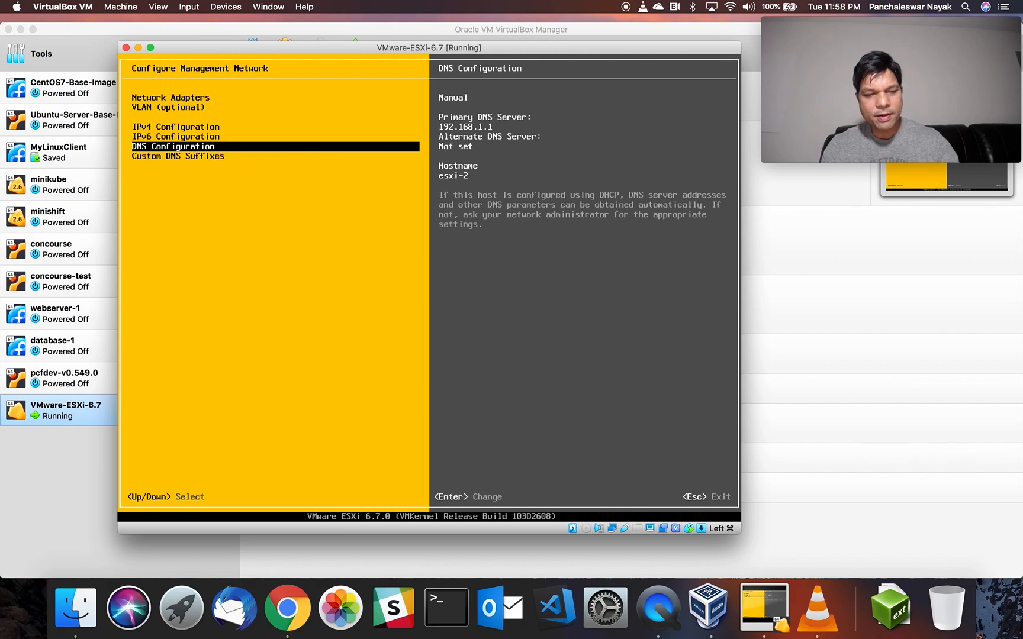
Step: Leave the management network configuration, applying the changes and restarting the management network
{"action": "key", "text": "Escape"}
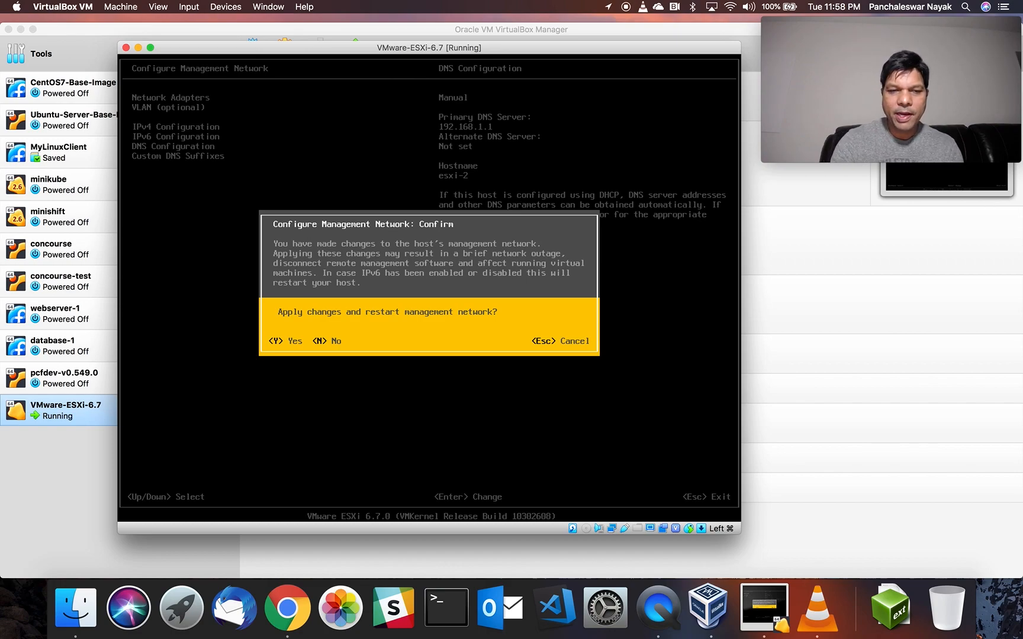
{"action": "key", "text": "Escape"}
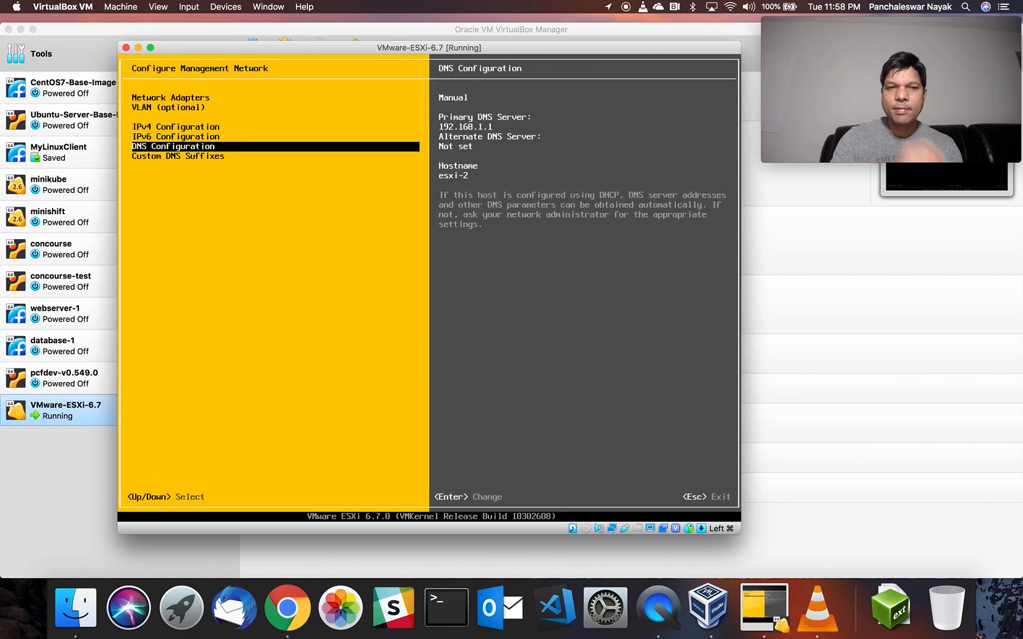
{"action": "key", "text": "Escape"}
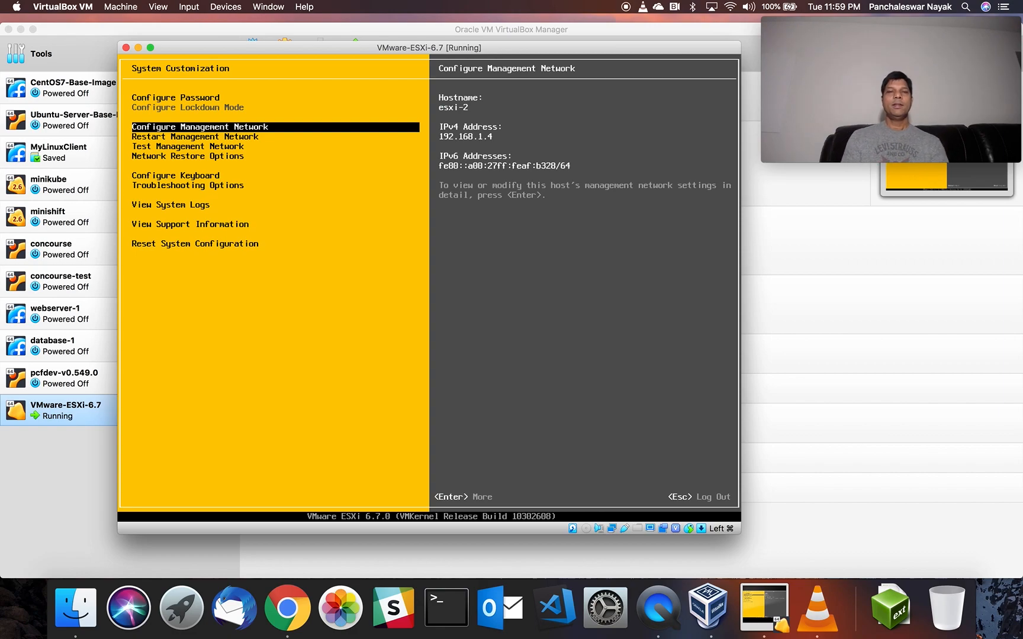
Step: Look through the password and management network test options, and log out of System Customization
{"action": "key", "text": "Up"}
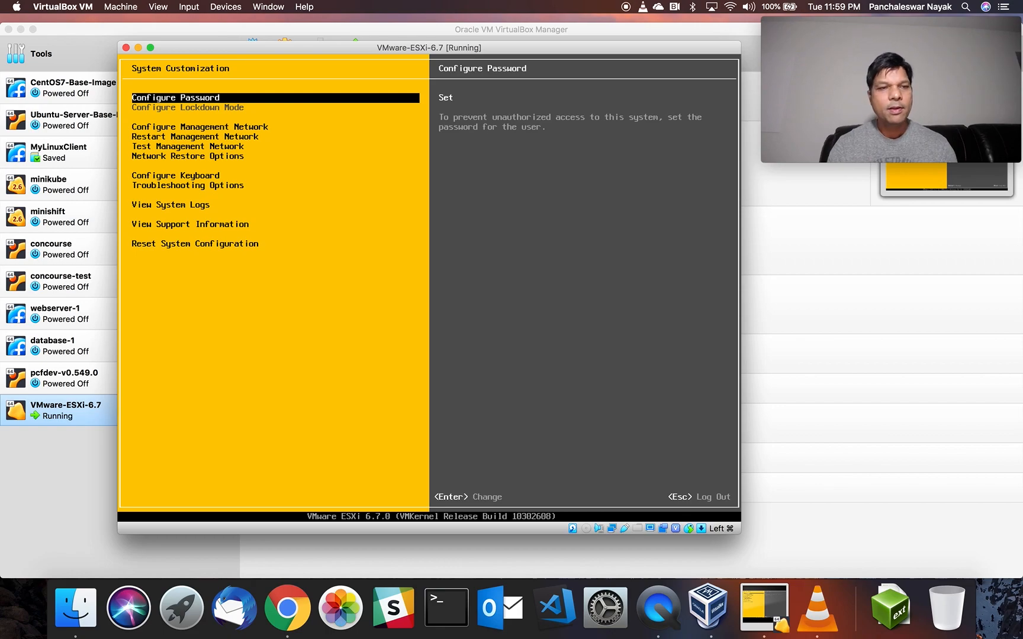
{"action": "key", "text": "Down"}
{"action": "key", "text": "Down"}
{"action": "key", "text": "Down"}
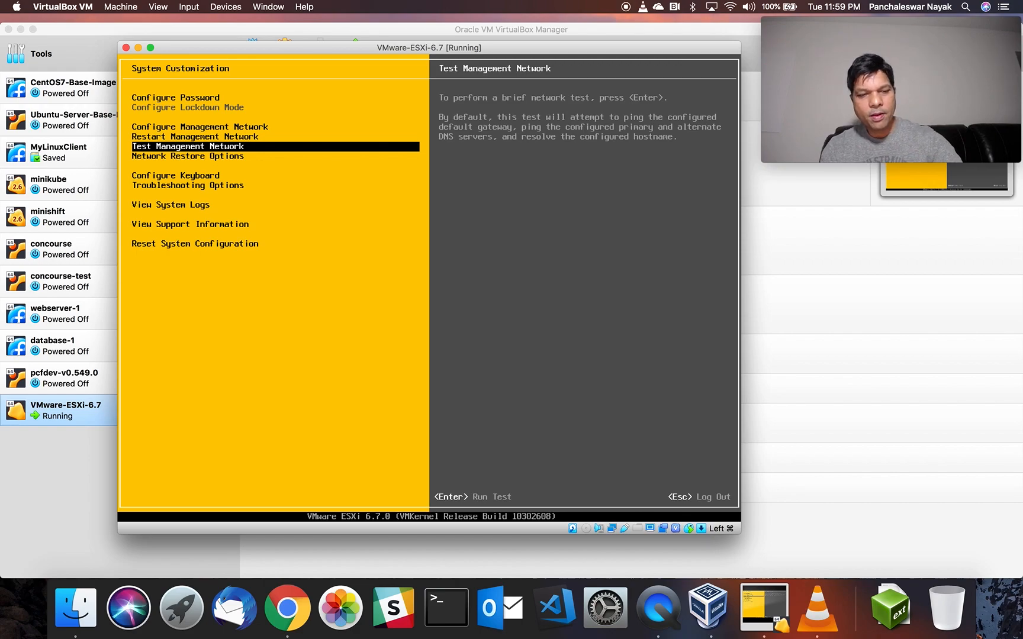
{"action": "key", "text": "Escape"}
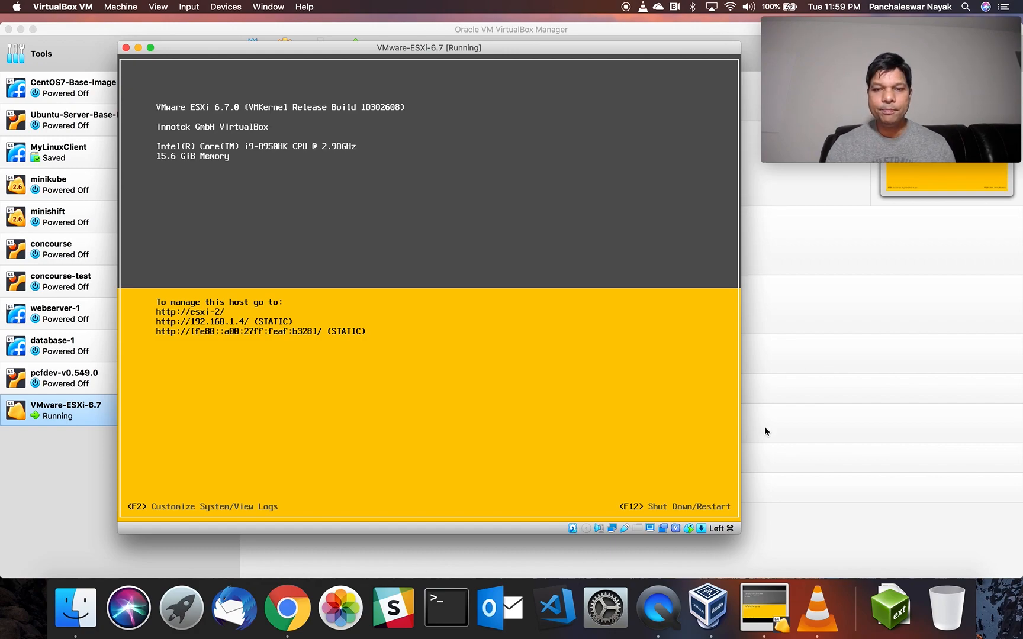
Step: Switch to Chrome and open the ESXi web interface at 192.168.1.4, proceeding past the certificate warning
{"action": "left_click", "coordinate": [299, 613]}
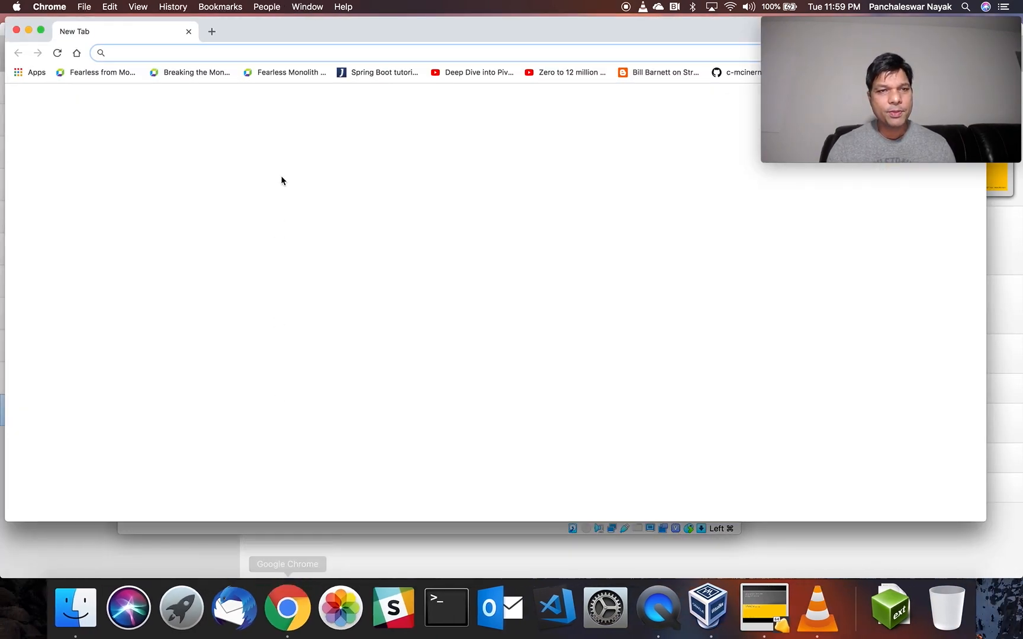
{"action": "type", "text": "192.168."}
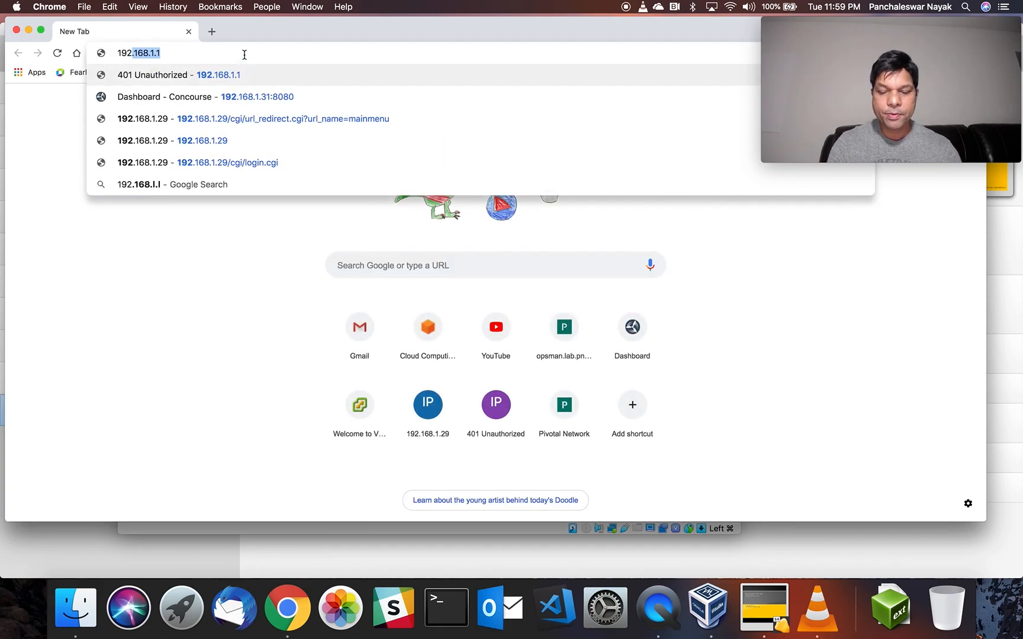
{"action": "type", "text": "1.4"}
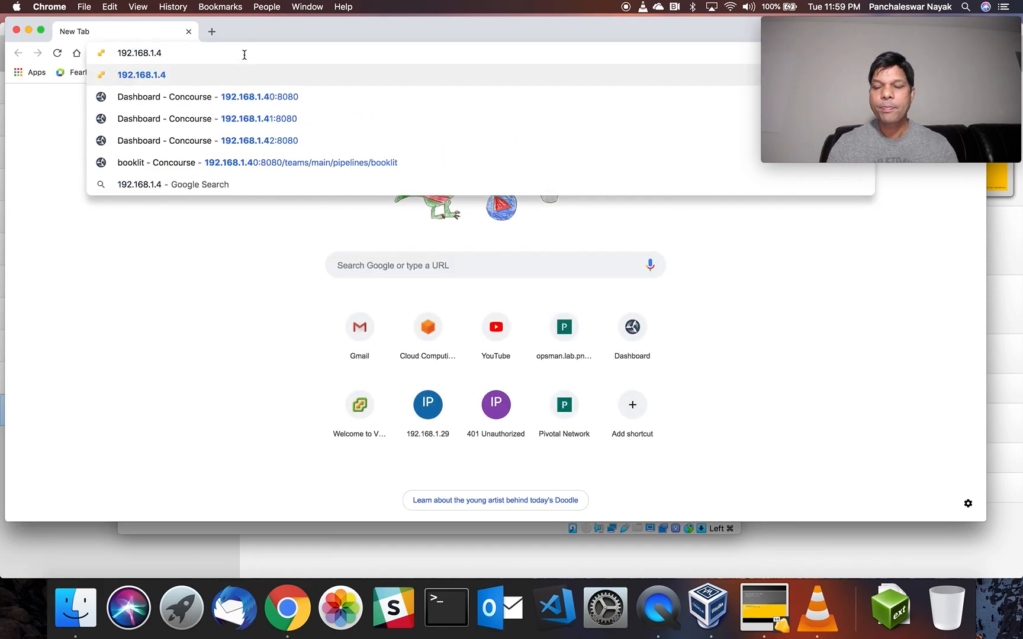
{"action": "key", "text": "Return"}
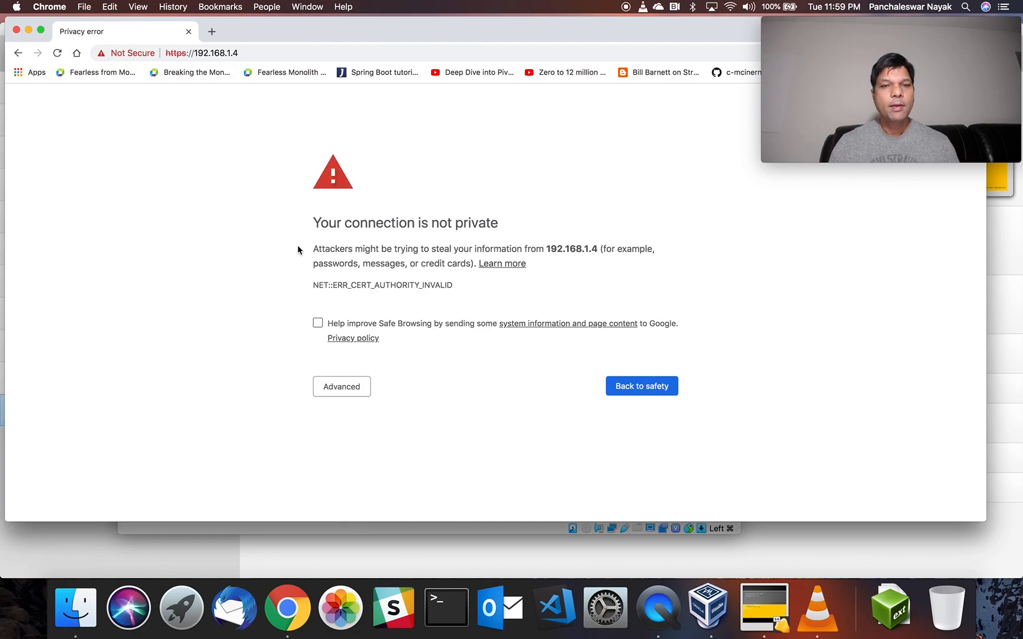
{"action": "left_click", "coordinate": [333, 392]}
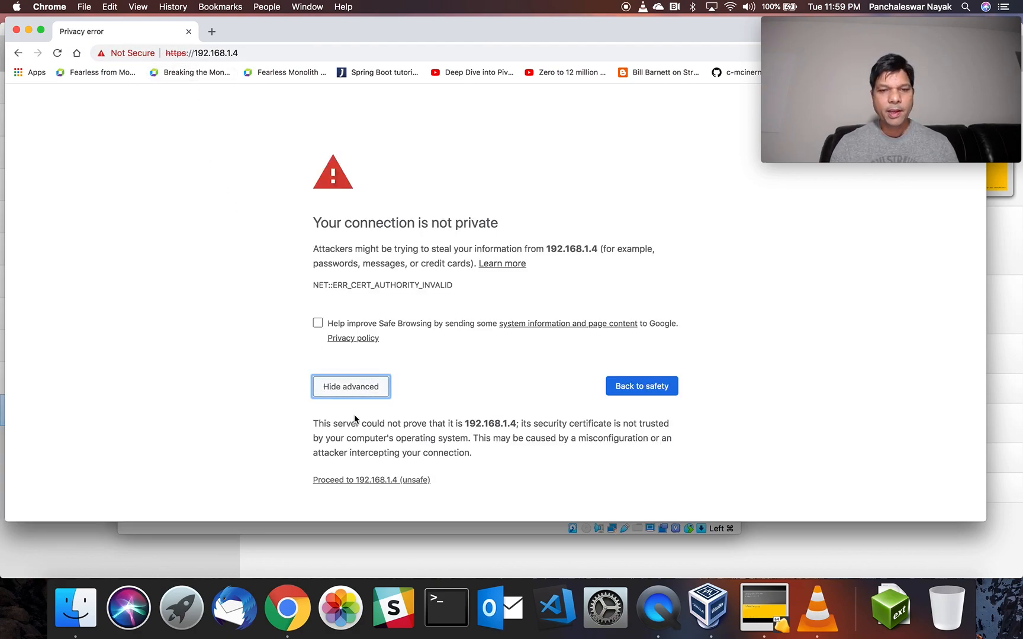
{"action": "left_click_drag", "start_coordinate": [396, 522], "coordinate": [396, 577]}
{"action": "left_click", "coordinate": [373, 488]}
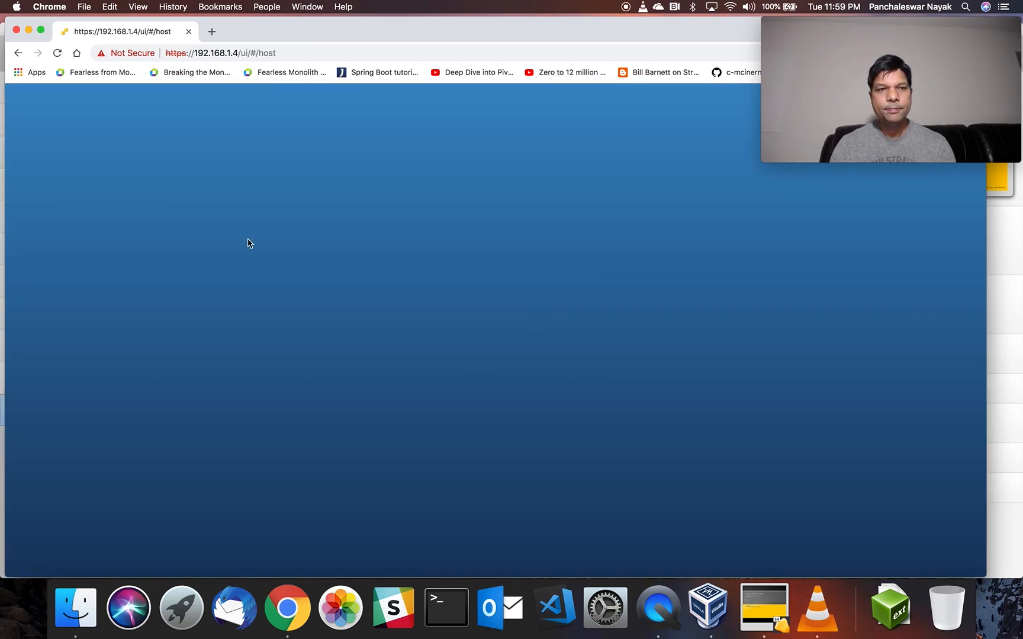
Step: Log in to the ESXi host client as root with the account password
{"action": "left_click", "coordinate": [168, 291]}
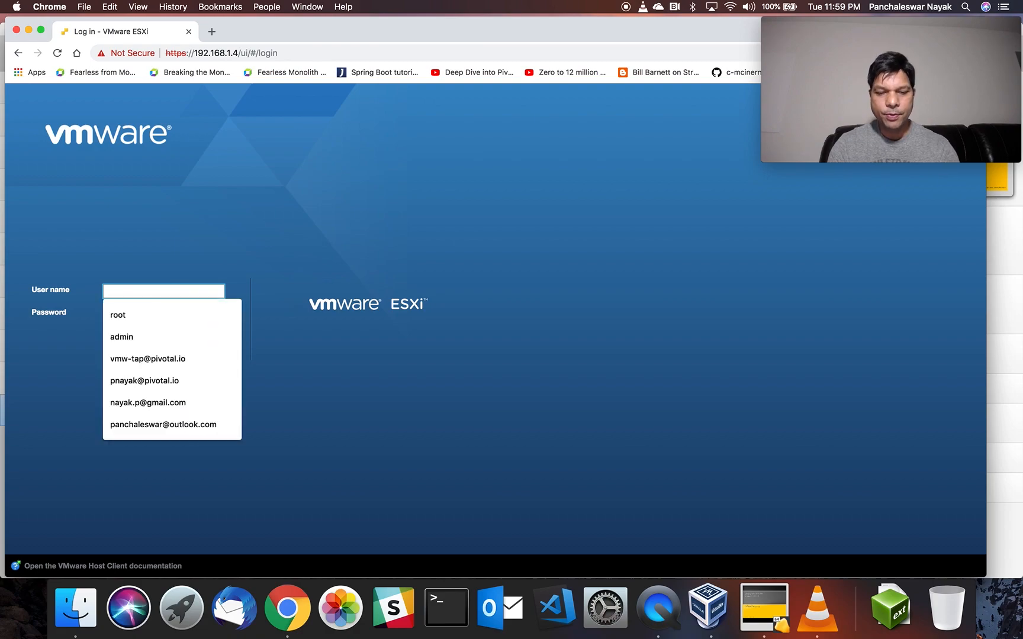
{"action": "type", "text": "root"}
{"action": "left_click", "coordinate": [149, 305]}
{"action": "left_click", "coordinate": [131, 317]}
{"action": "type", "text": "****"}
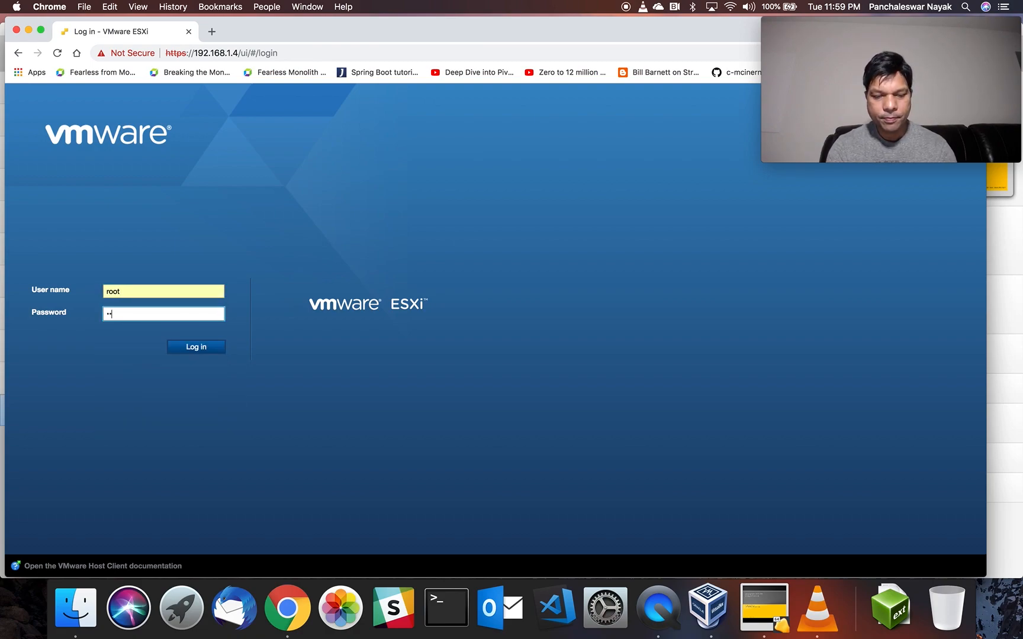
{"action": "type", "text": "*****"}
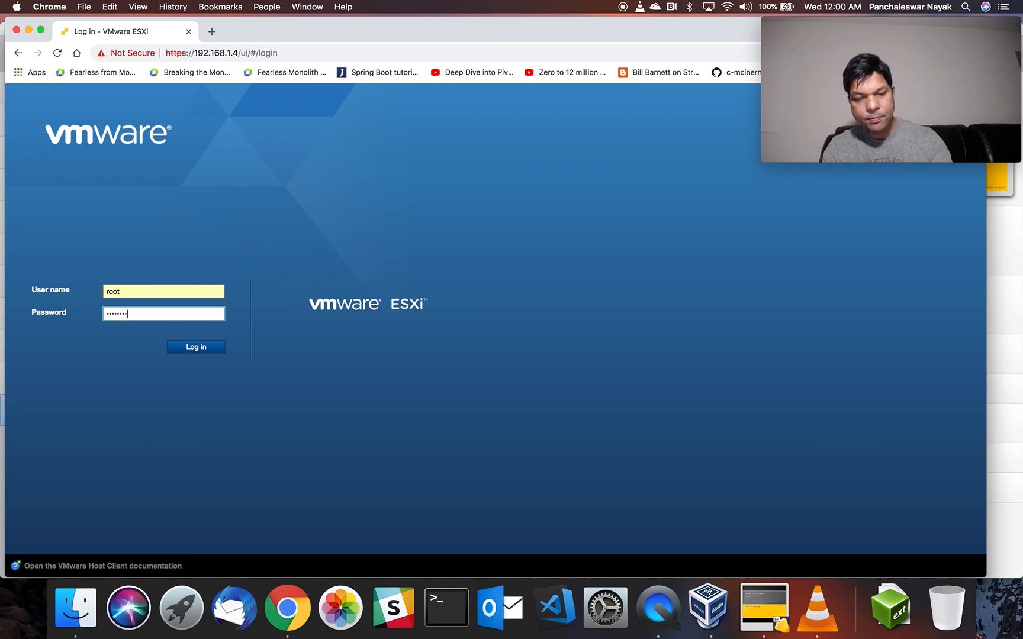
{"action": "key", "text": "Return"}
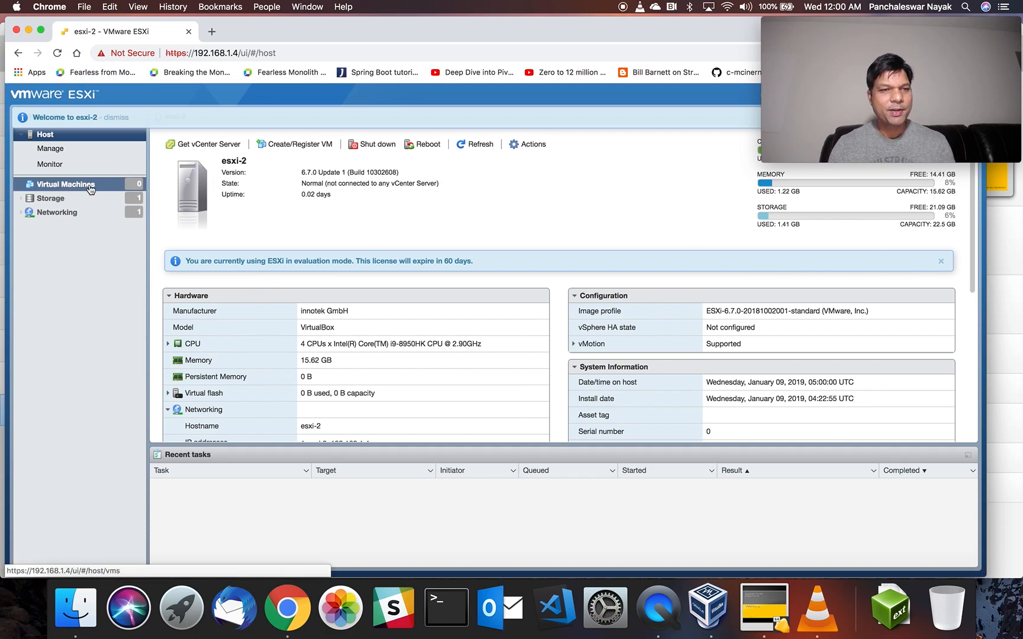
Step: Examine the host's port groups, Management Network topology, virtual machine list, datastores and storage devices
{"action": "left_click", "coordinate": [65, 212]}
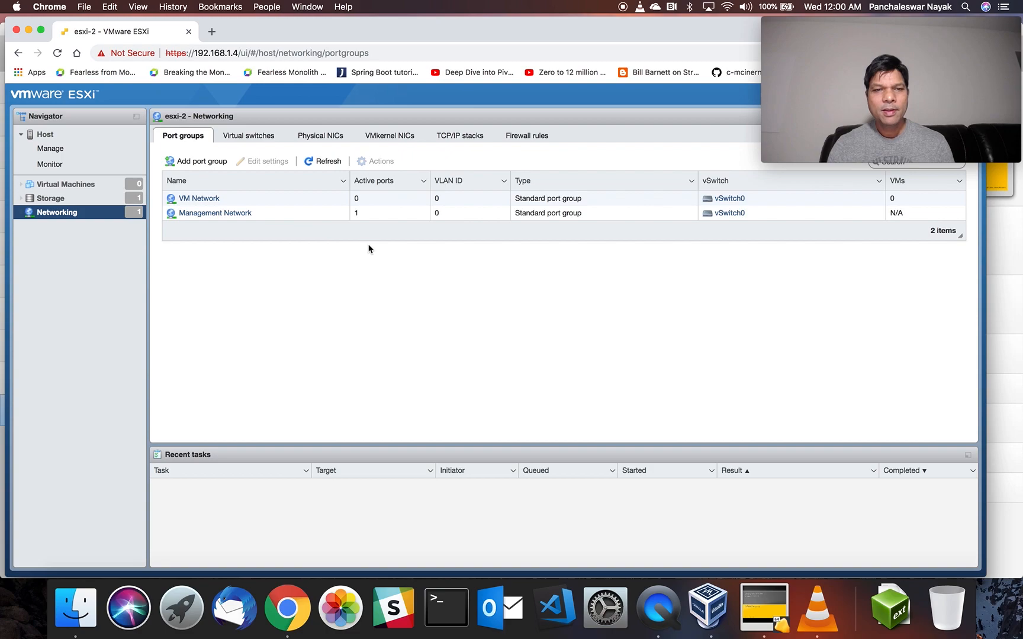
{"action": "left_click", "coordinate": [229, 213]}
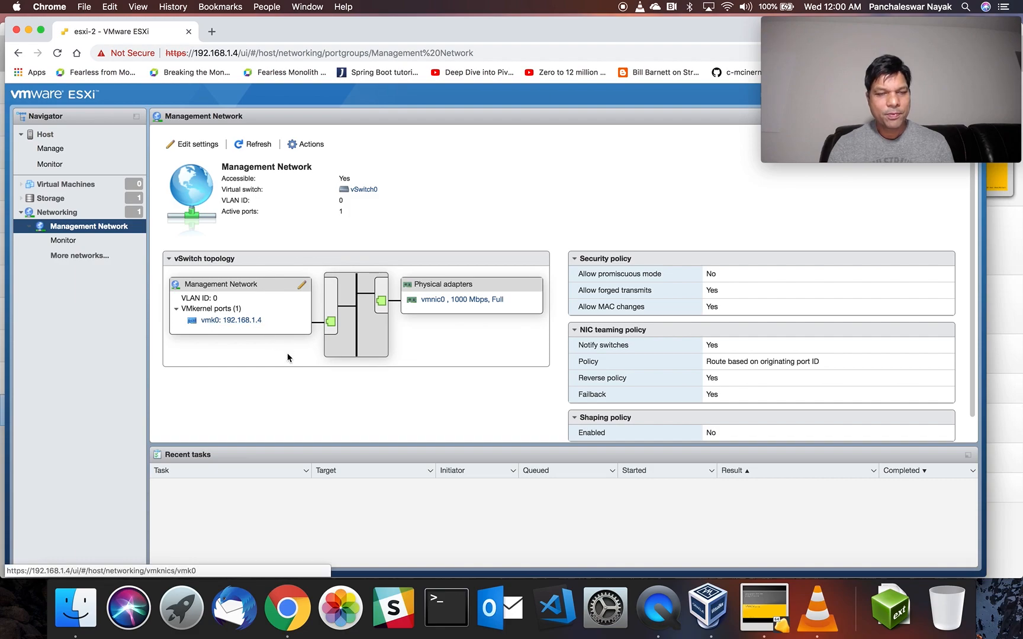
{"action": "left_click", "coordinate": [66, 185]}
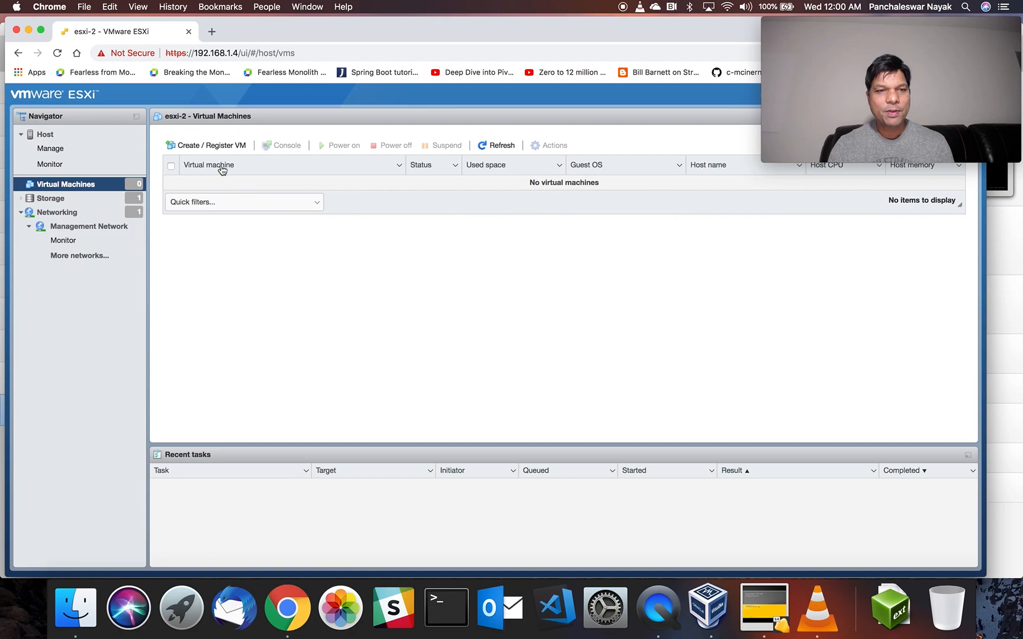
{"action": "left_click", "coordinate": [95, 213]}
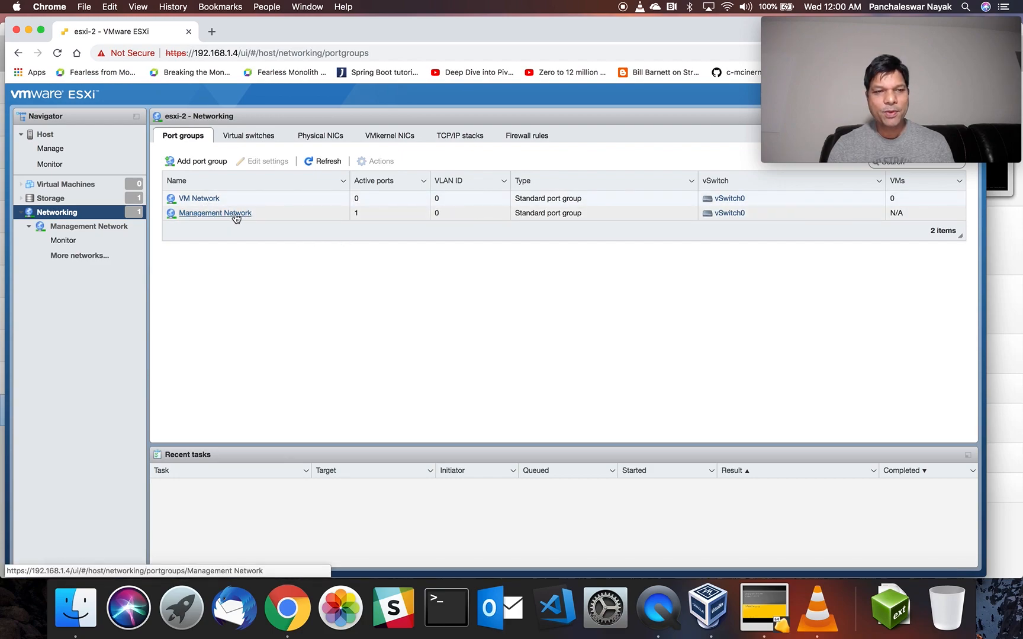
{"action": "left_click", "coordinate": [74, 202]}
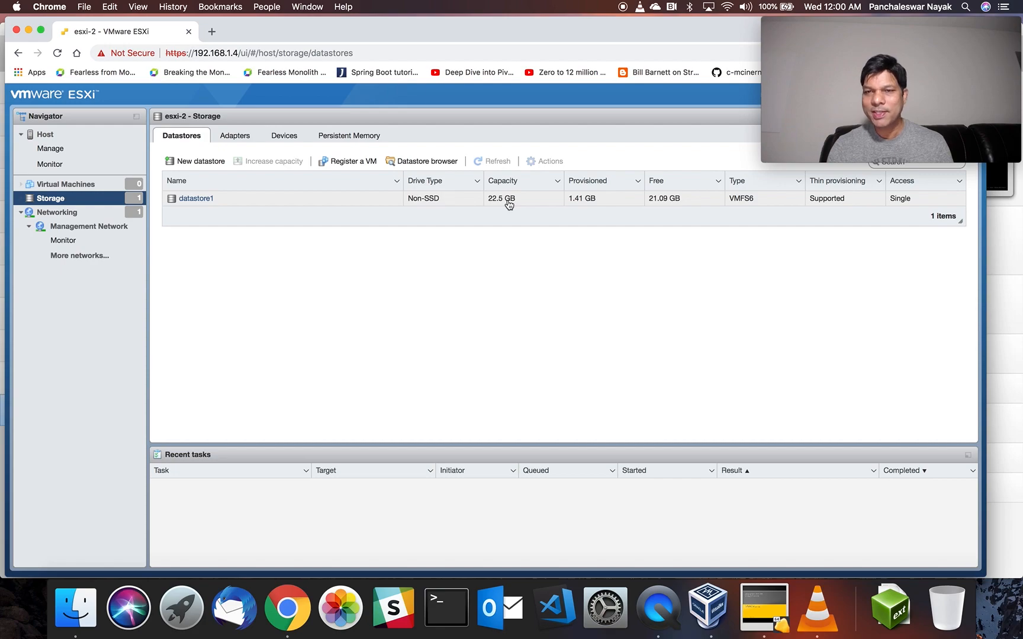
{"action": "left_click", "coordinate": [285, 137]}
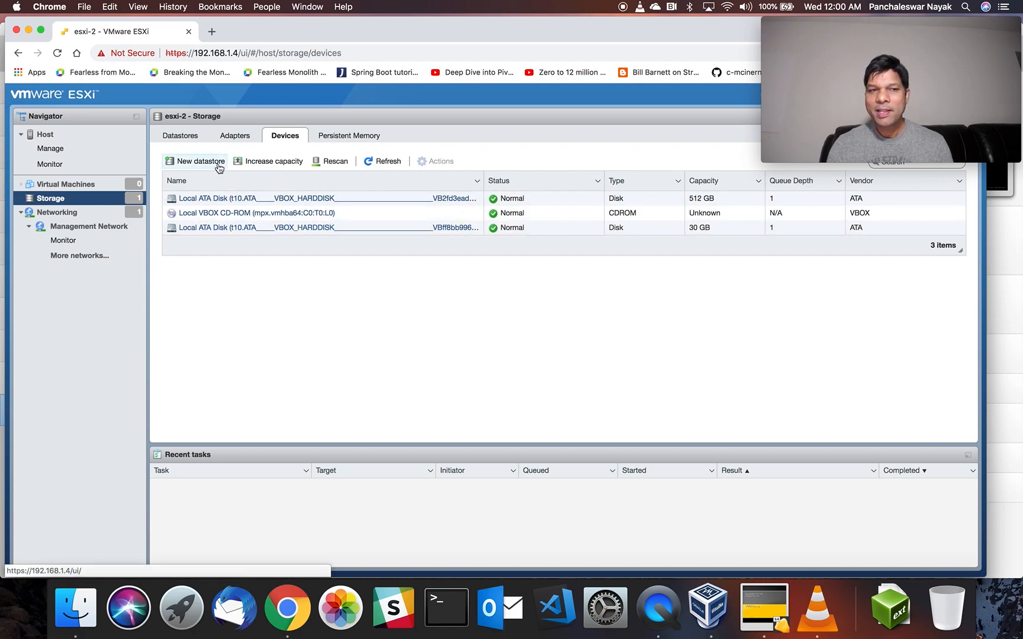
{"action": "left_click", "coordinate": [183, 136]}
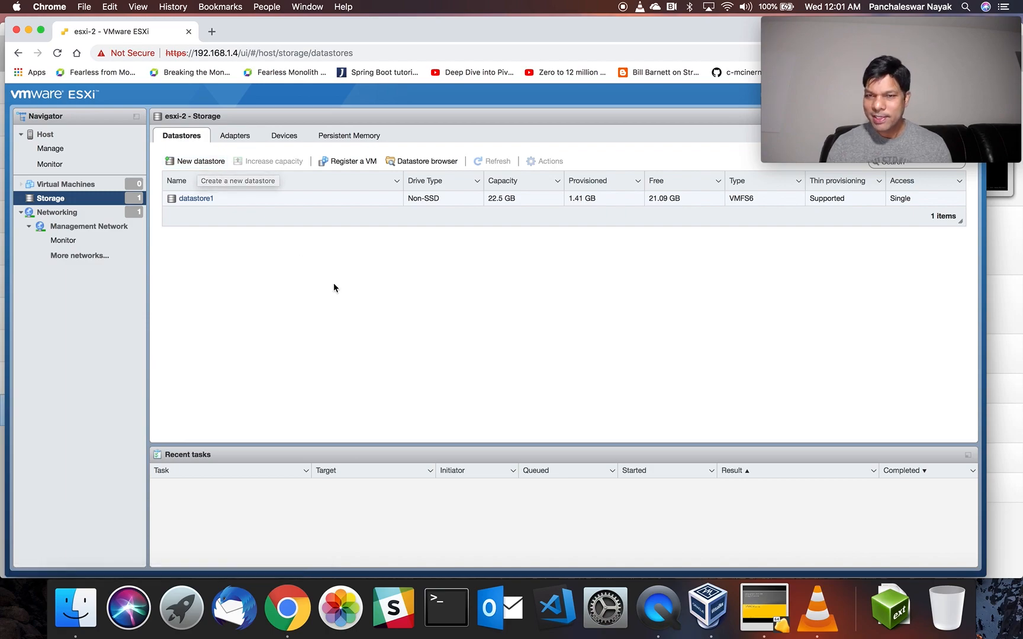
Step: Start a new VMFS datastore named datastore2 on the unclaimed 512 GB local ATA disk
{"action": "left_click", "coordinate": [184, 164]}
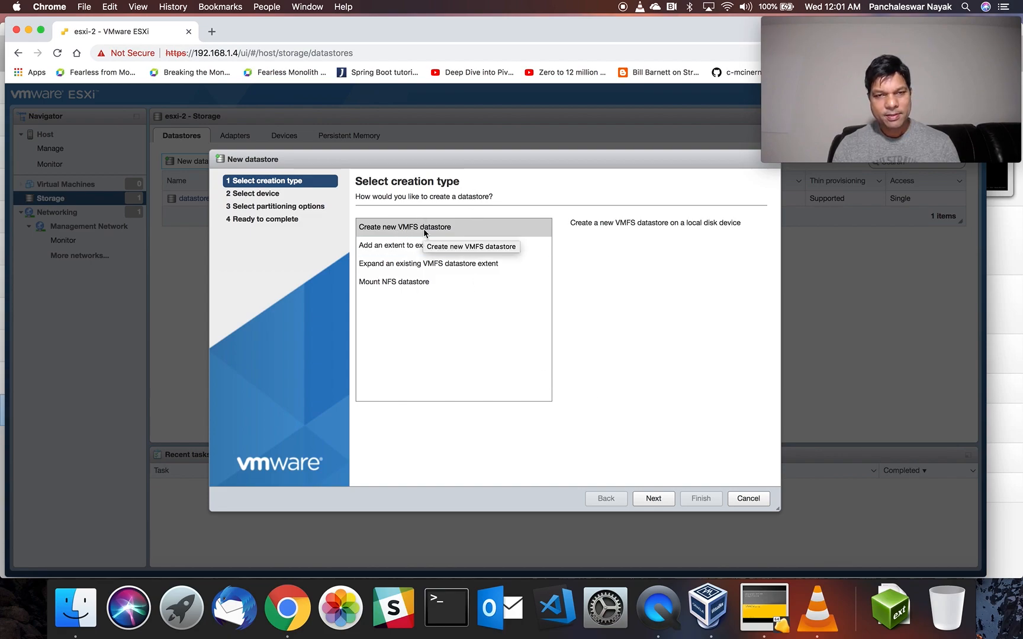
{"action": "left_click", "coordinate": [658, 499]}
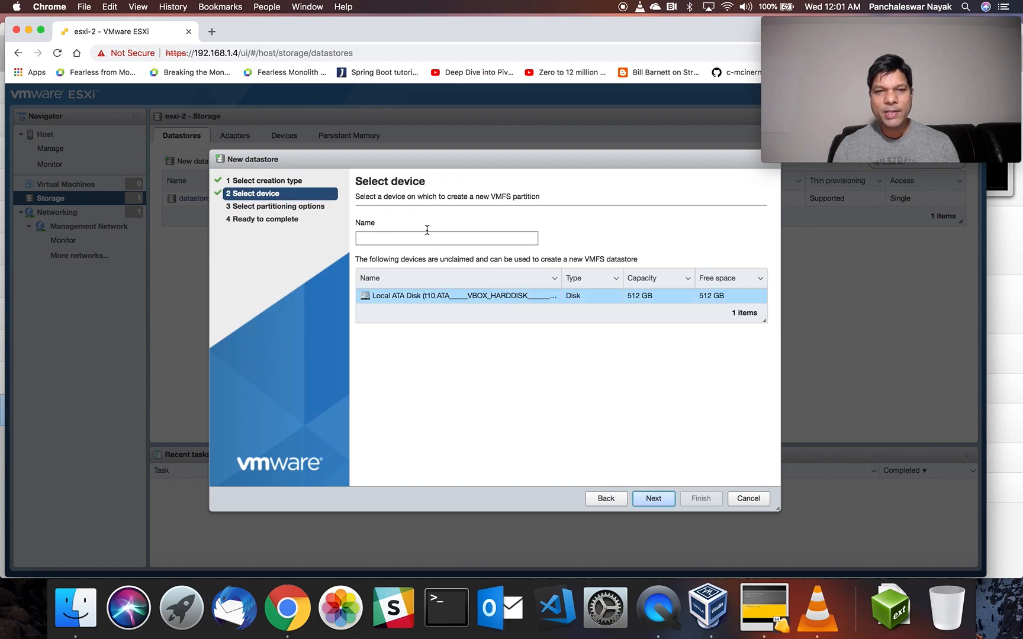
{"action": "left_click", "coordinate": [402, 238]}
{"action": "type", "text": "datastor"}
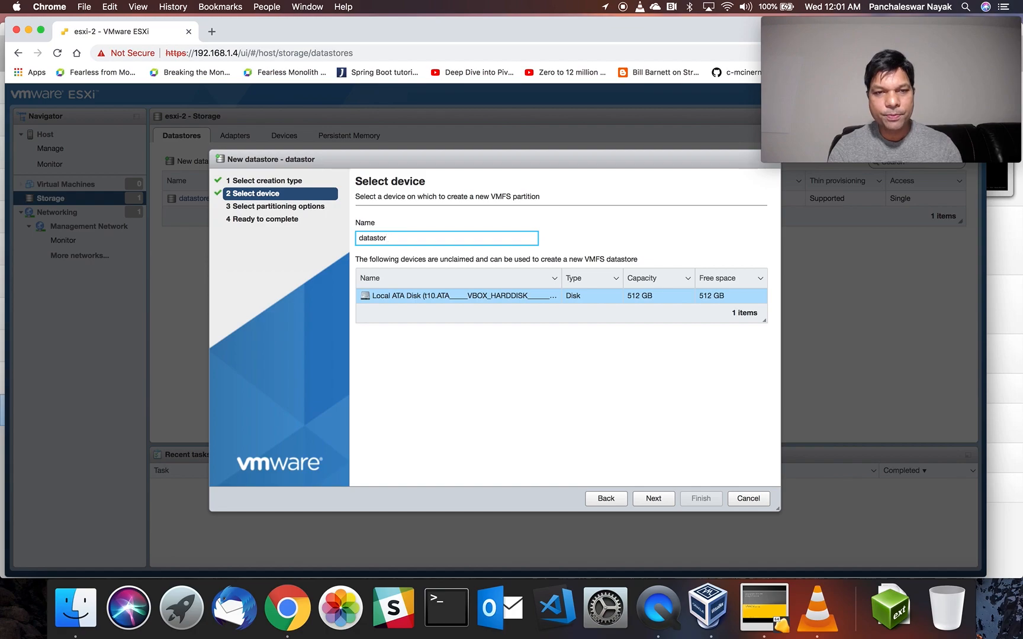
{"action": "type", "text": "e2"}
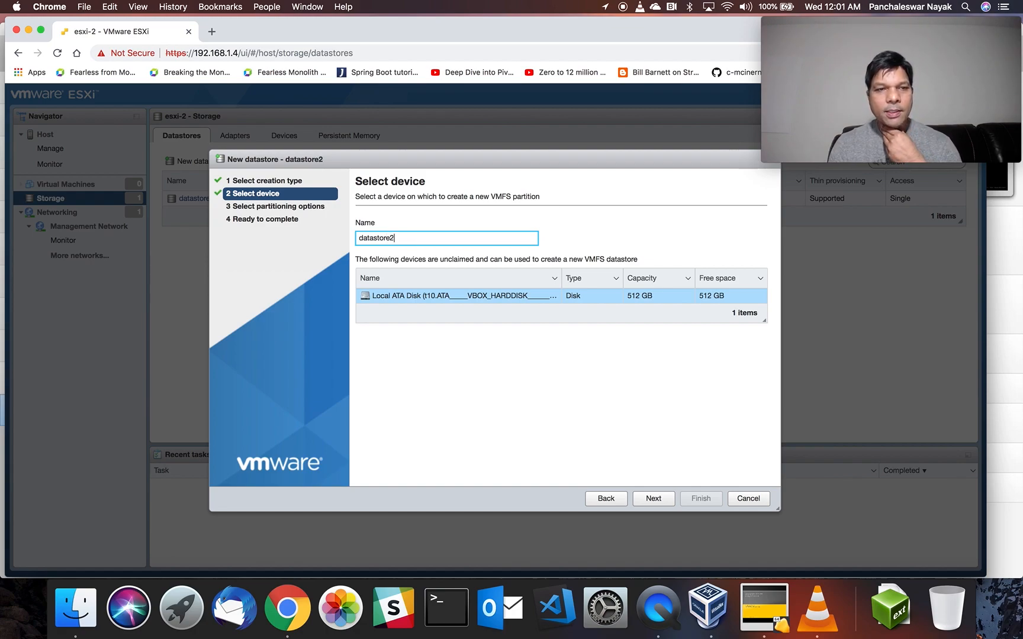
{"action": "left_click_drag", "start_coordinate": [415, 164], "coordinate": [413, 237]}
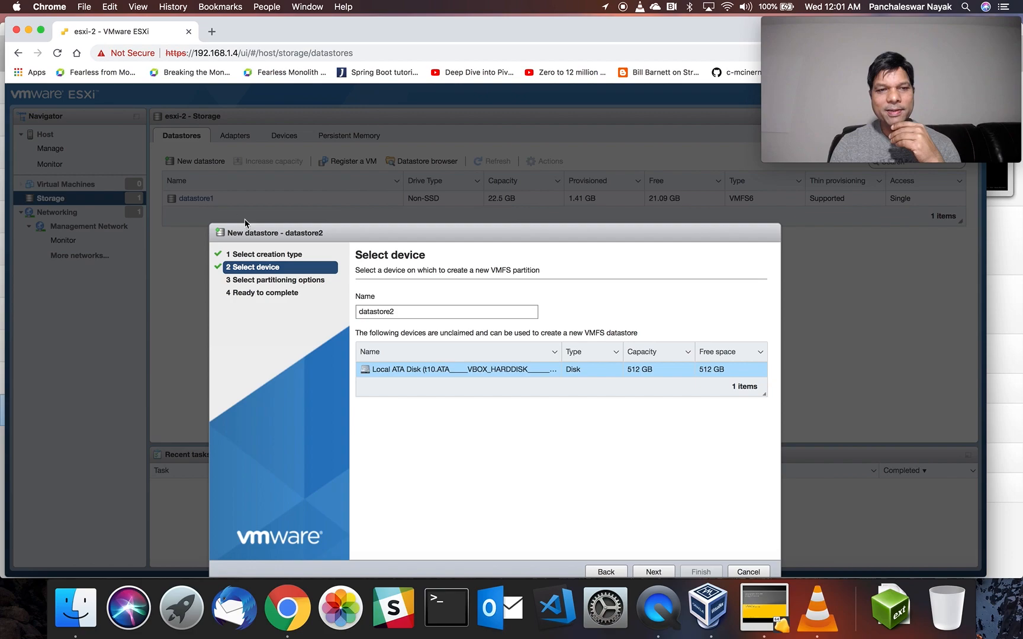
{"action": "left_click", "coordinate": [461, 373]}
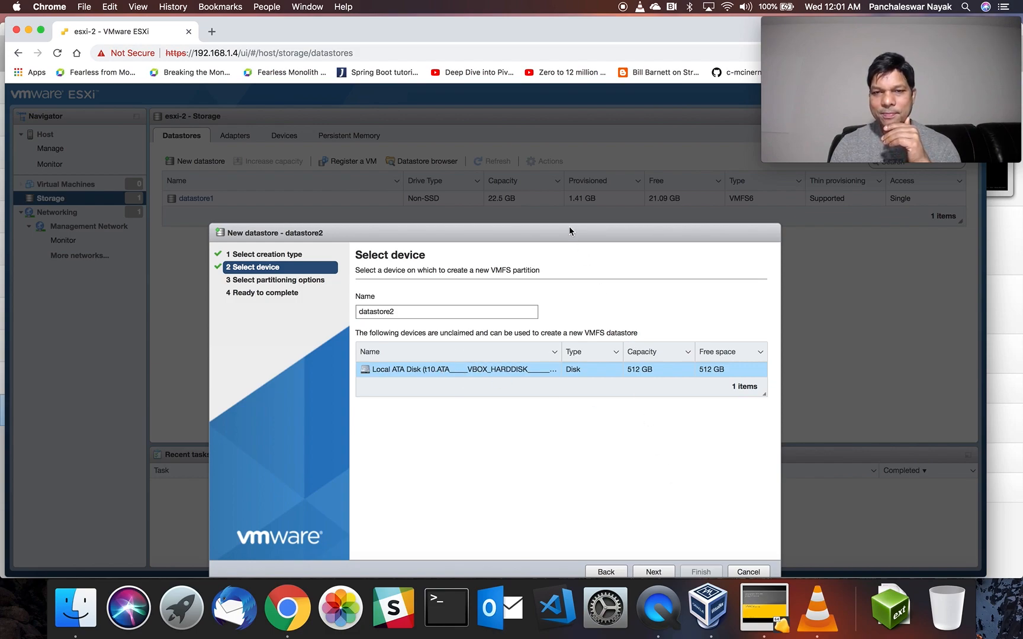
{"action": "left_click_drag", "start_coordinate": [569, 226], "coordinate": [561, 101]}
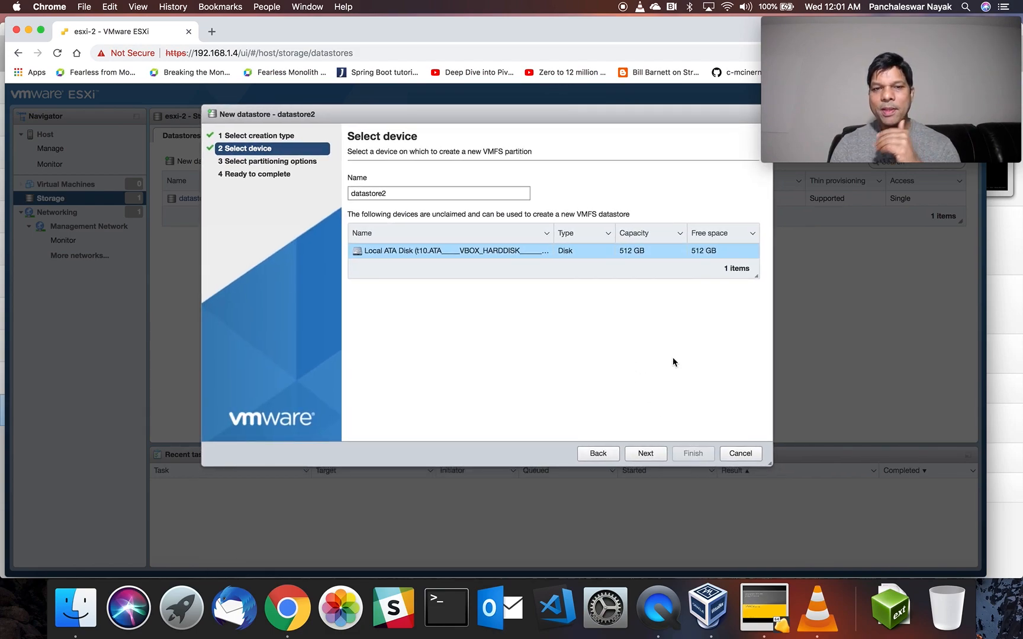
{"action": "left_click", "coordinate": [647, 455]}
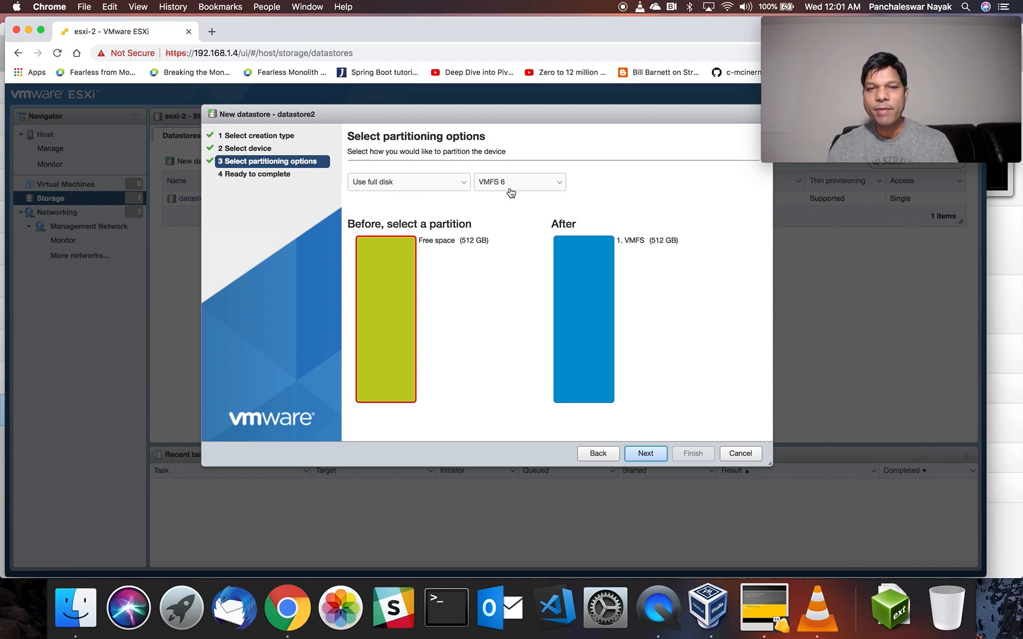
Step: Keep full-disk partitioning with VMFS 6 for datastore2 and submit the datastore for creation
{"action": "left_click", "coordinate": [560, 184]}
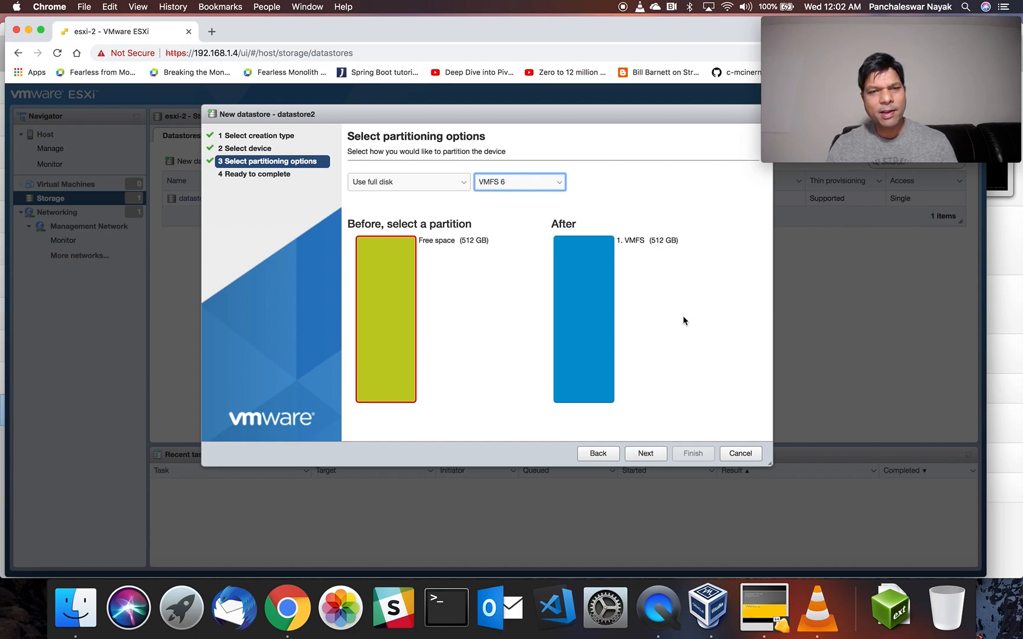
{"action": "left_click", "coordinate": [646, 454]}
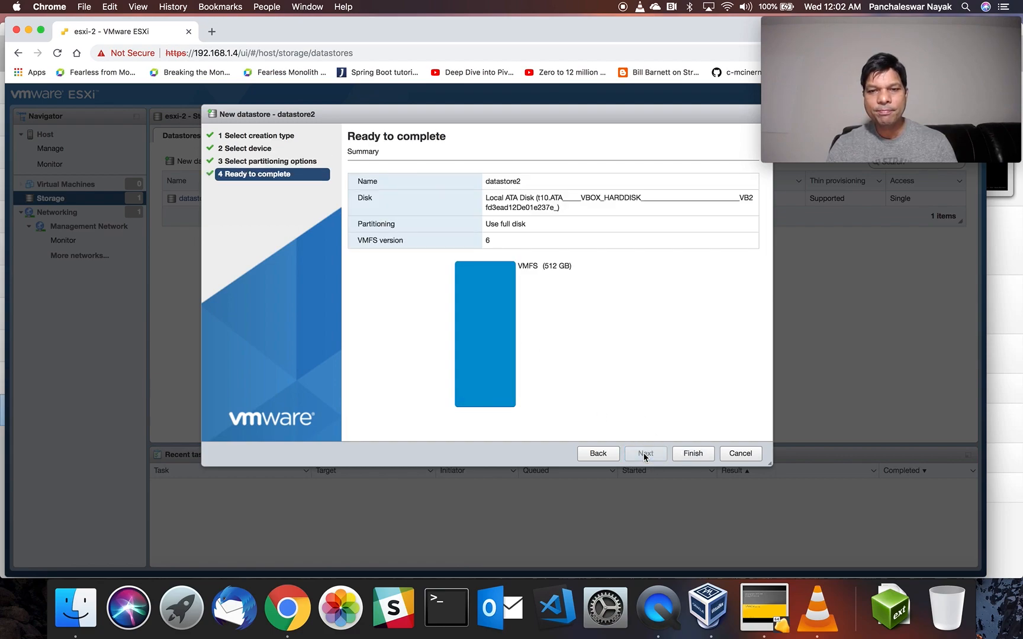
{"action": "left_click", "coordinate": [696, 457]}
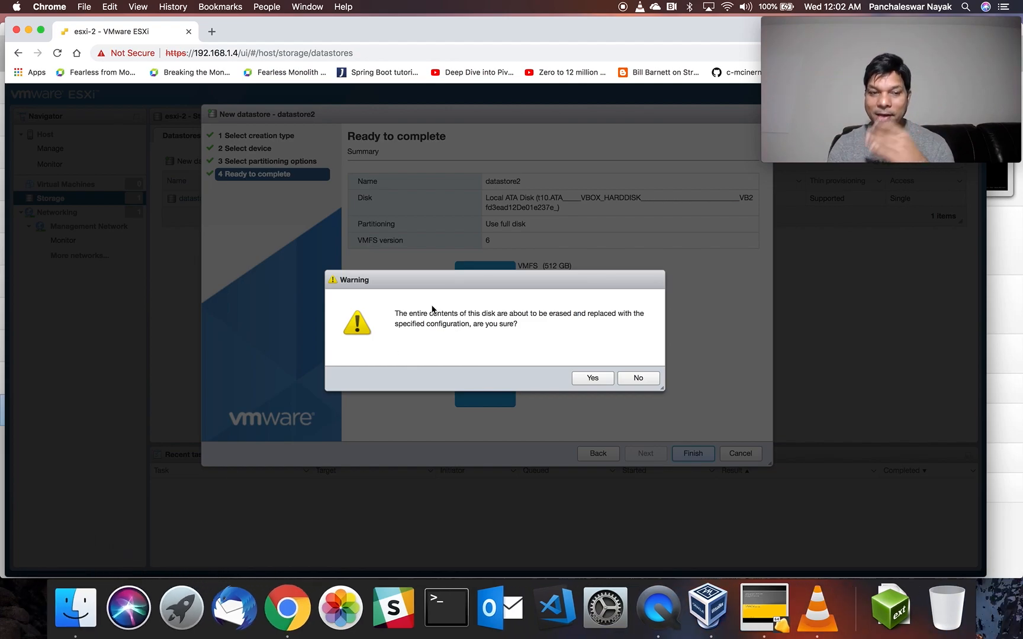
Step: Switch to Finder and examine the virtual disk files in the home folder's VirtualBox VMs/VMware-ESXi-6.7 folder
{"action": "left_click", "coordinate": [83, 606]}
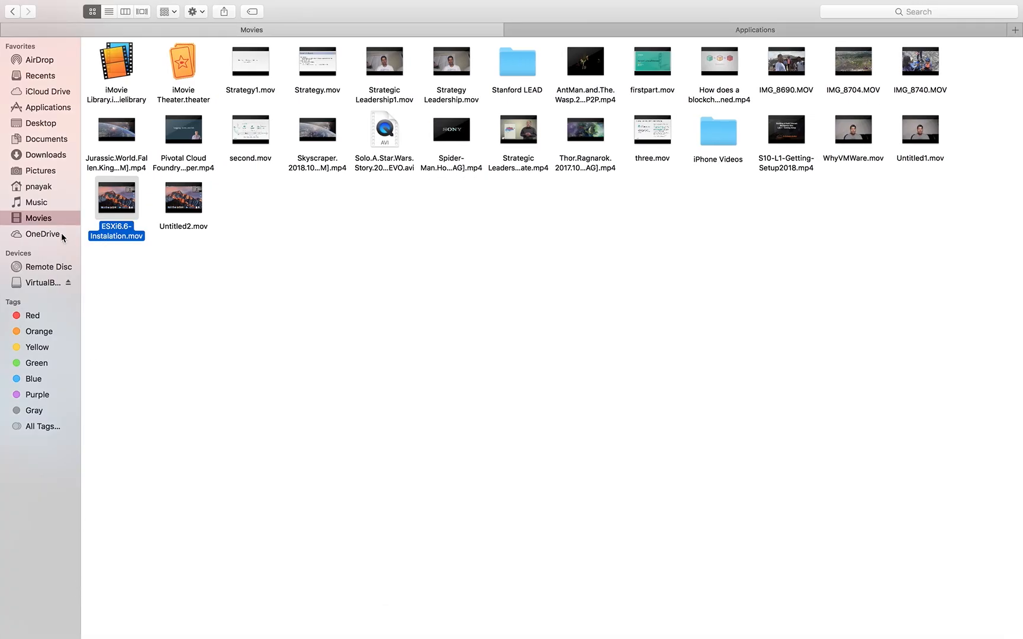
{"action": "left_click", "coordinate": [39, 188]}
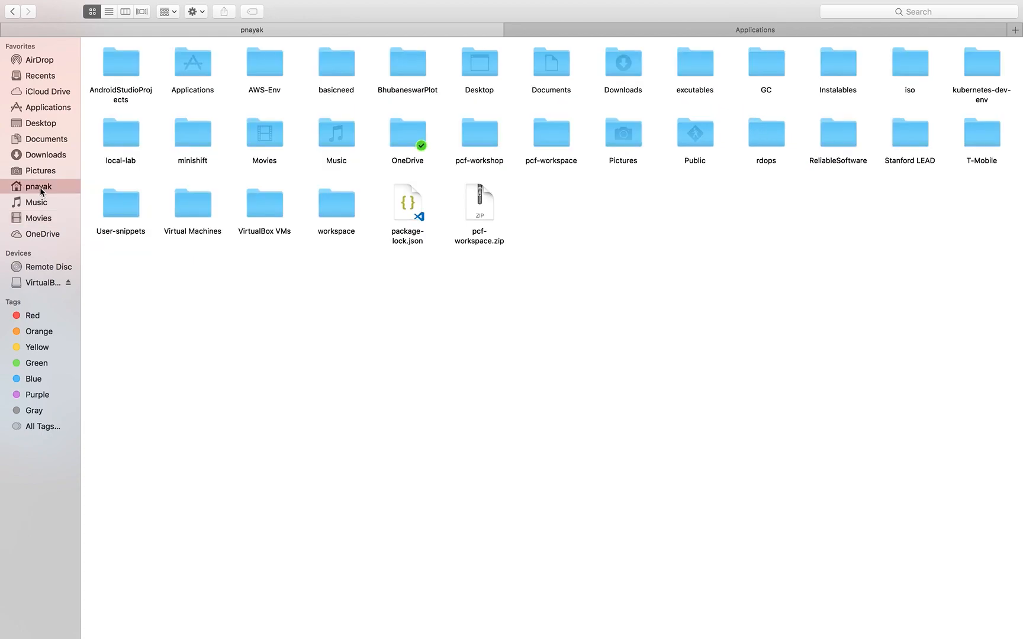
{"action": "double_click", "coordinate": [271, 212]}
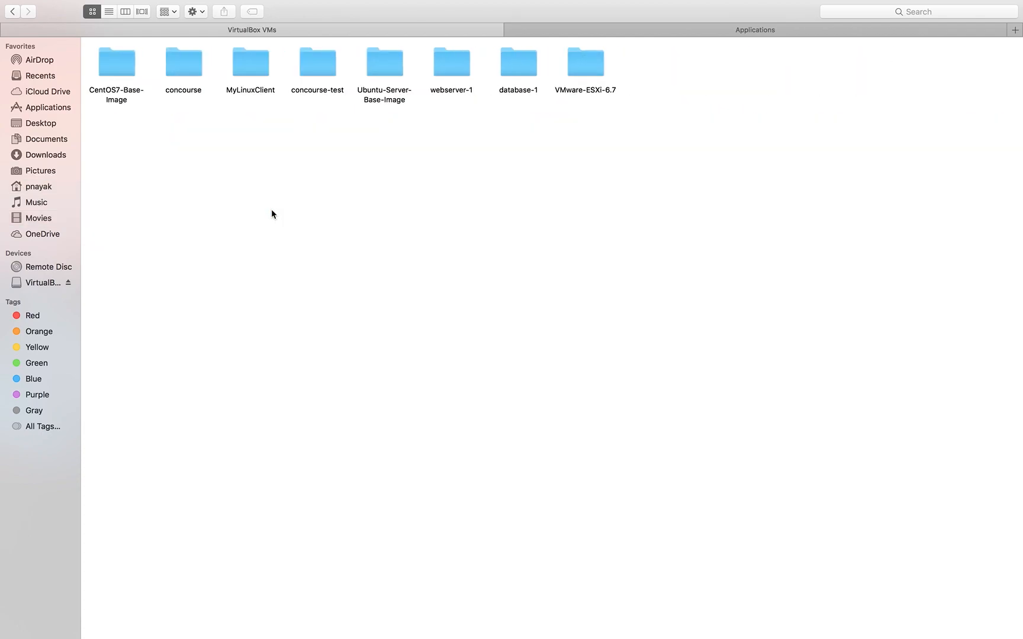
{"action": "double_click", "coordinate": [591, 70]}
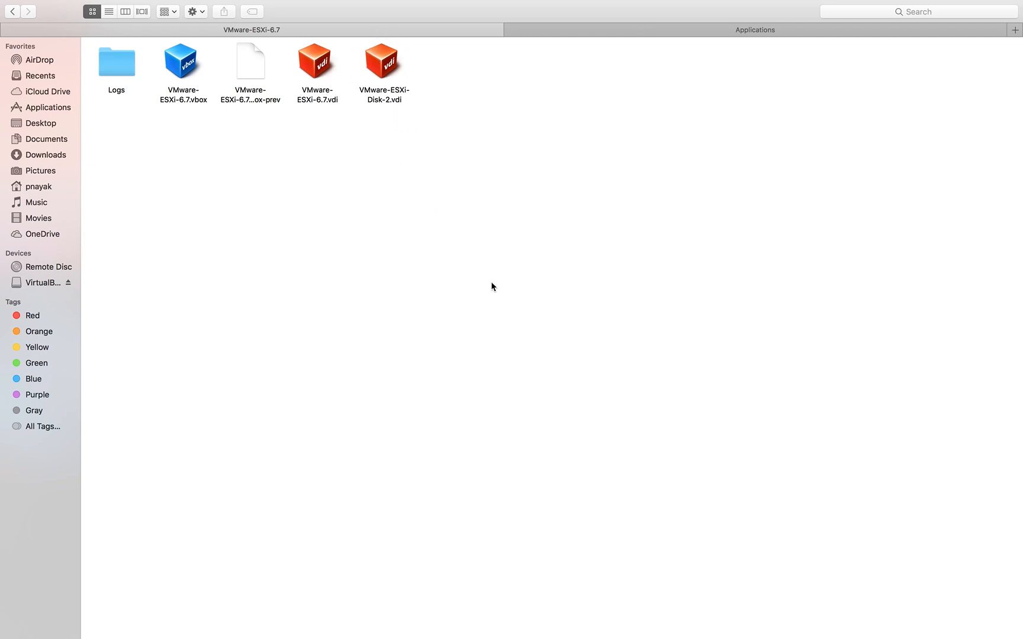
Step: Return to the ESXi host client in Chrome and confirm erasing the 512 GB disk to create datastore2
{"action": "key", "text": "ctrl+Up"}
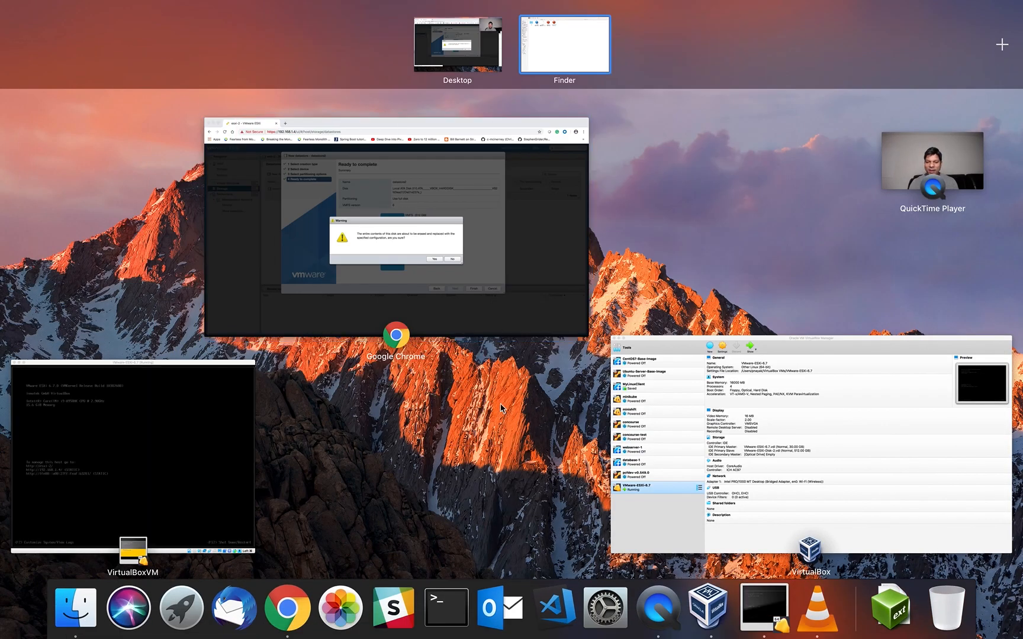
{"action": "left_click", "coordinate": [414, 271]}
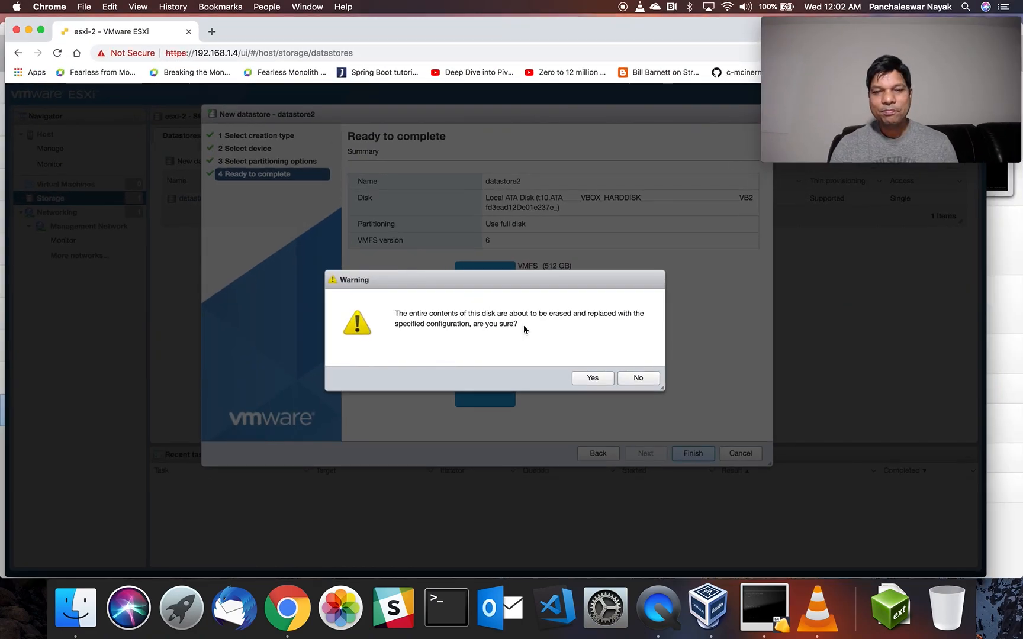
{"action": "left_click", "coordinate": [594, 377]}
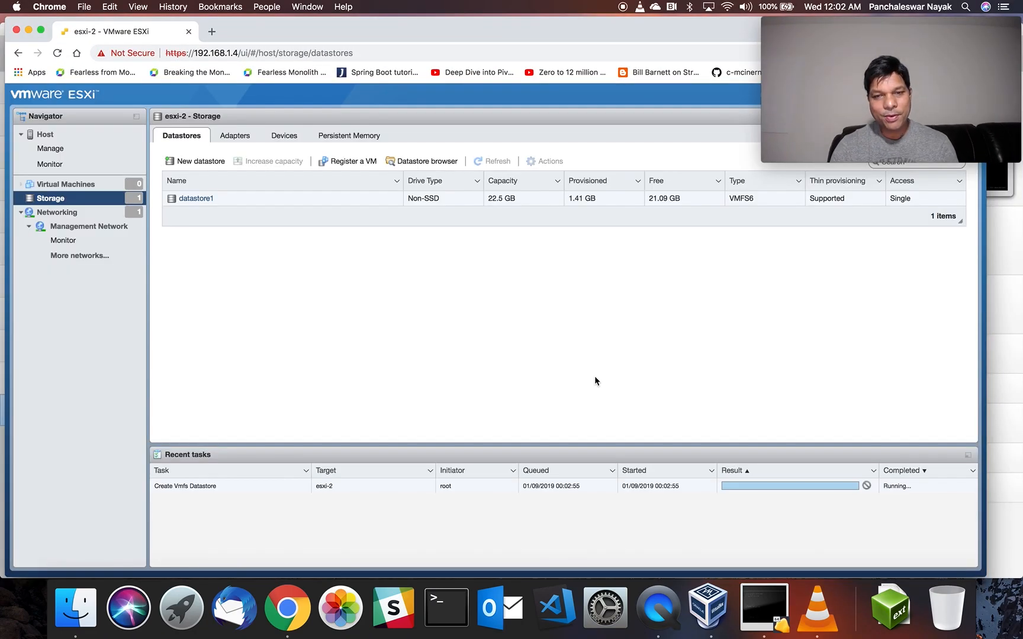
Step: Check the VMware-ESXi-Disk-2.vdi file in Finder and return to the host's datastore list in Chrome
{"action": "left_click", "coordinate": [87, 604]}
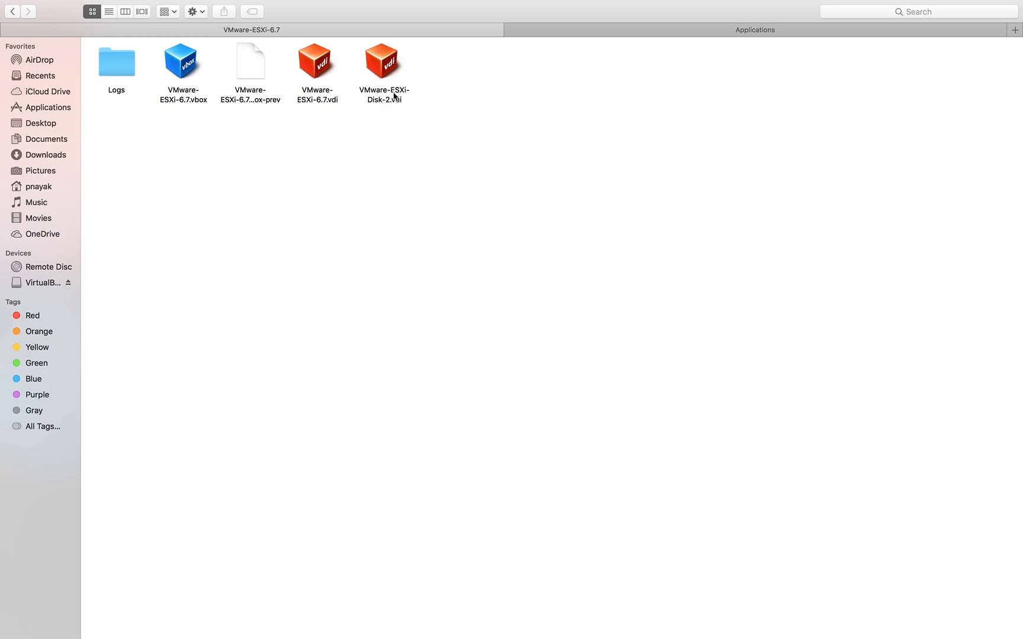
{"action": "key", "text": "ctrl+Up"}
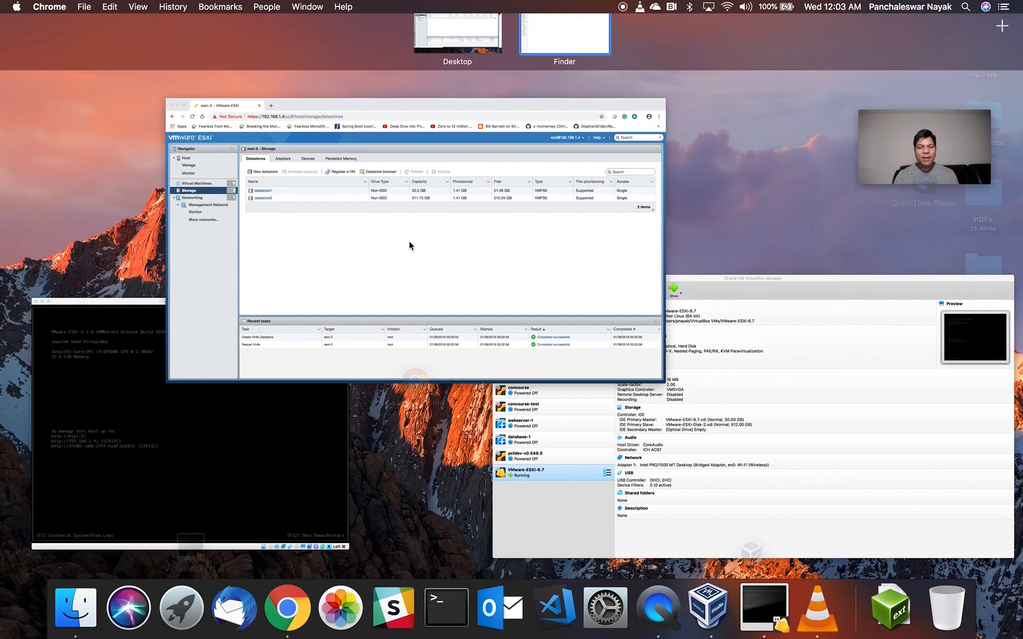
{"action": "left_click", "coordinate": [409, 240]}
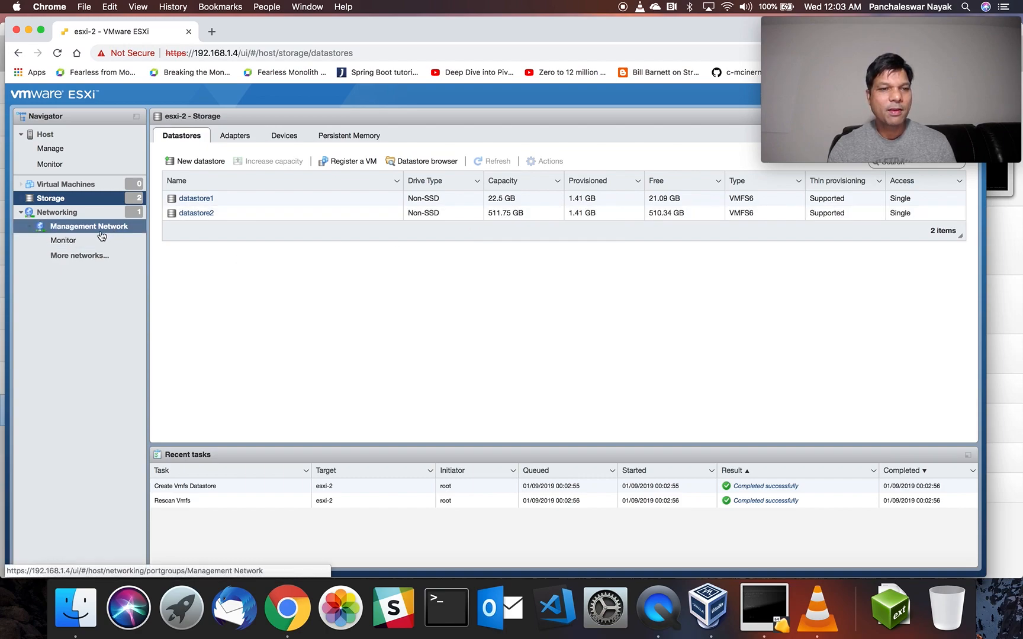
Step: Examine the host's system, hardware and licensing management pages, ending on its PCI devices
{"action": "left_click", "coordinate": [52, 149]}
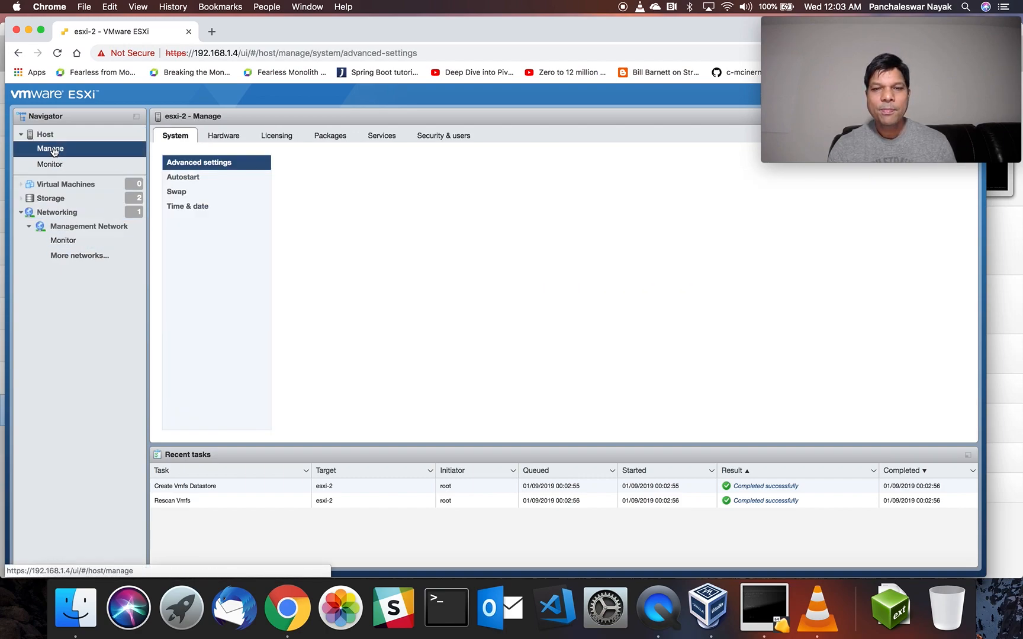
{"action": "left_click", "coordinate": [224, 140]}
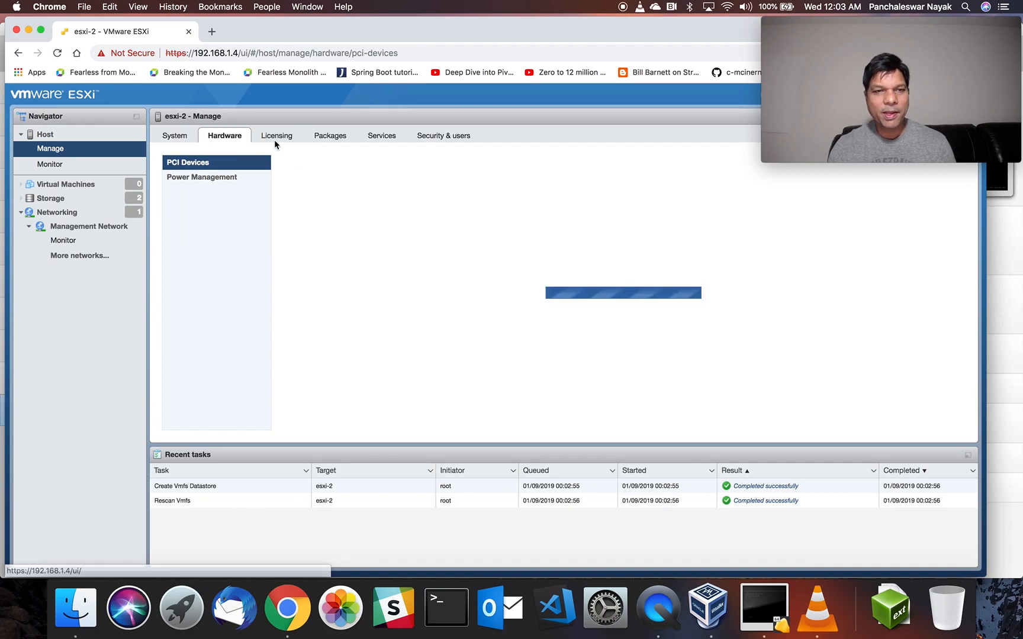
{"action": "left_click", "coordinate": [274, 140]}
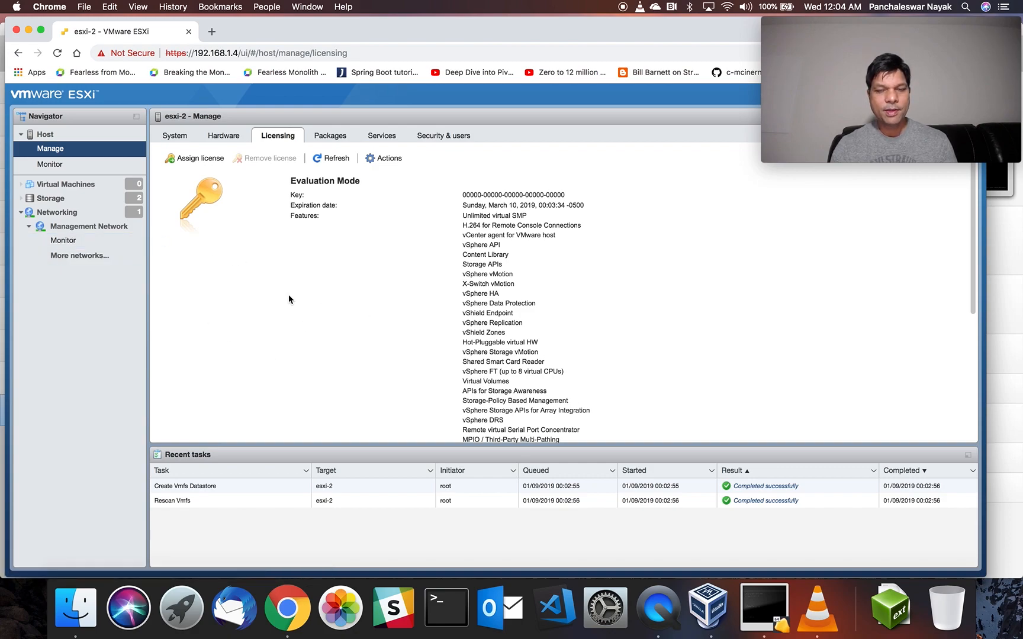
{"action": "left_click", "coordinate": [181, 139]}
{"action": "left_click", "coordinate": [232, 138]}
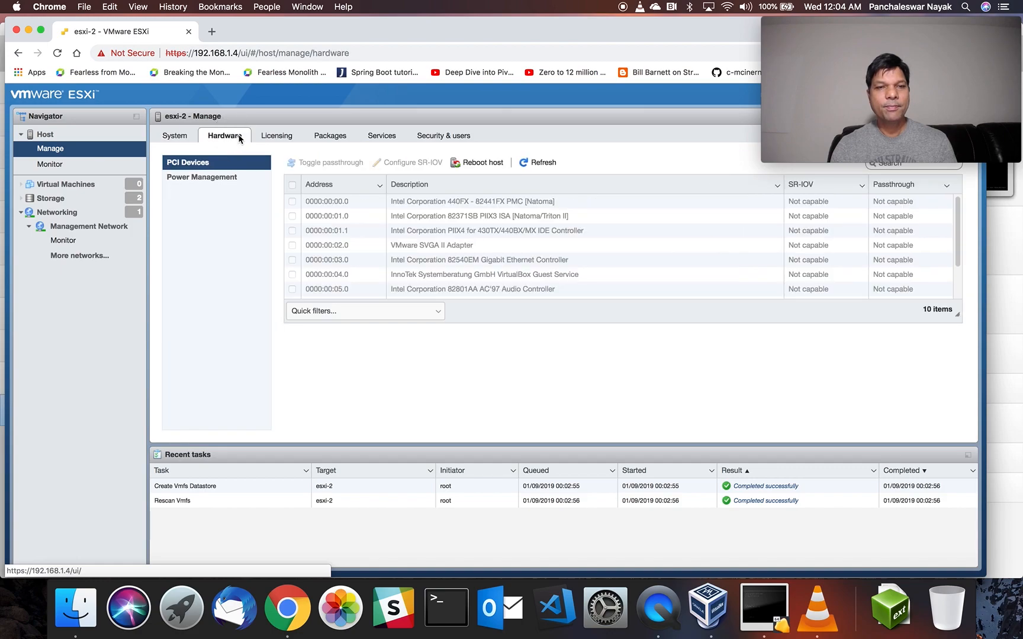